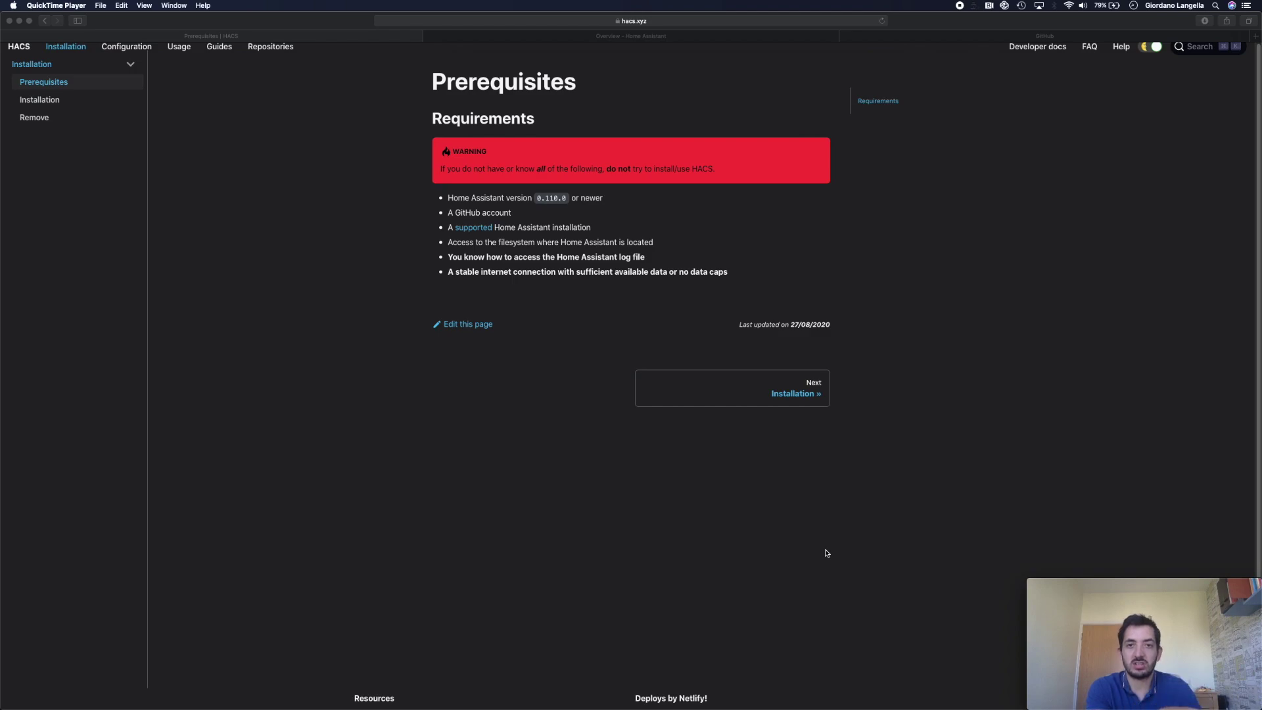
- Download hacs.zip from the assets of the latest hacs/integration 1.6.0 release on GitHub
{"action": "left_click", "coordinate": [795, 393]}
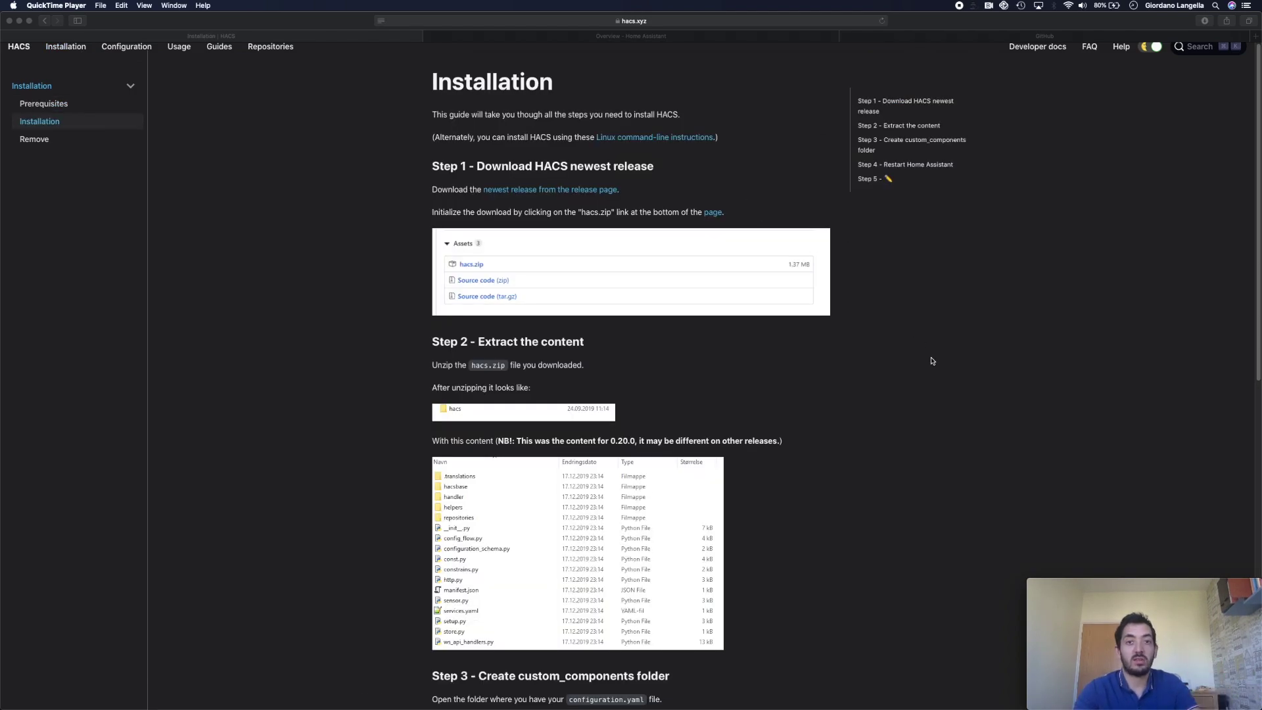
{"action": "left_click", "coordinate": [548, 192]}
{"action": "left_click", "coordinate": [540, 192]}
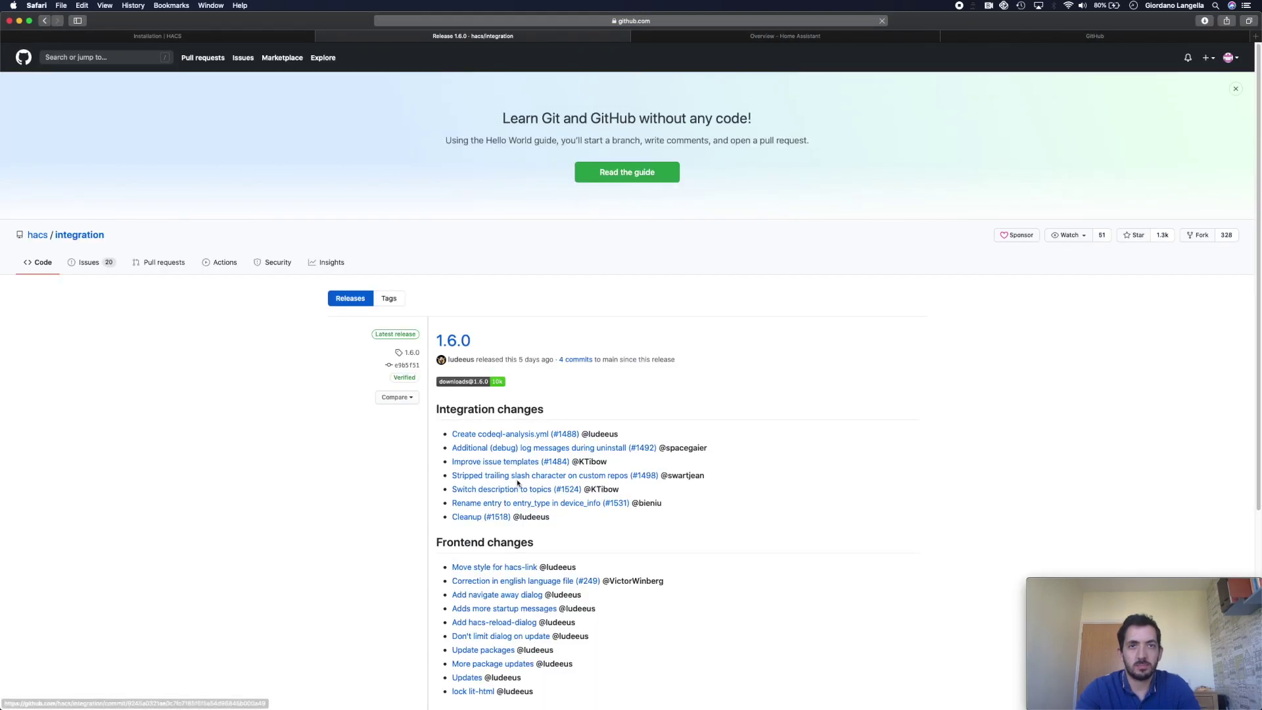
{"action": "scroll", "coordinate": [518, 483], "scroll_direction": "down", "scroll_amount": 5}
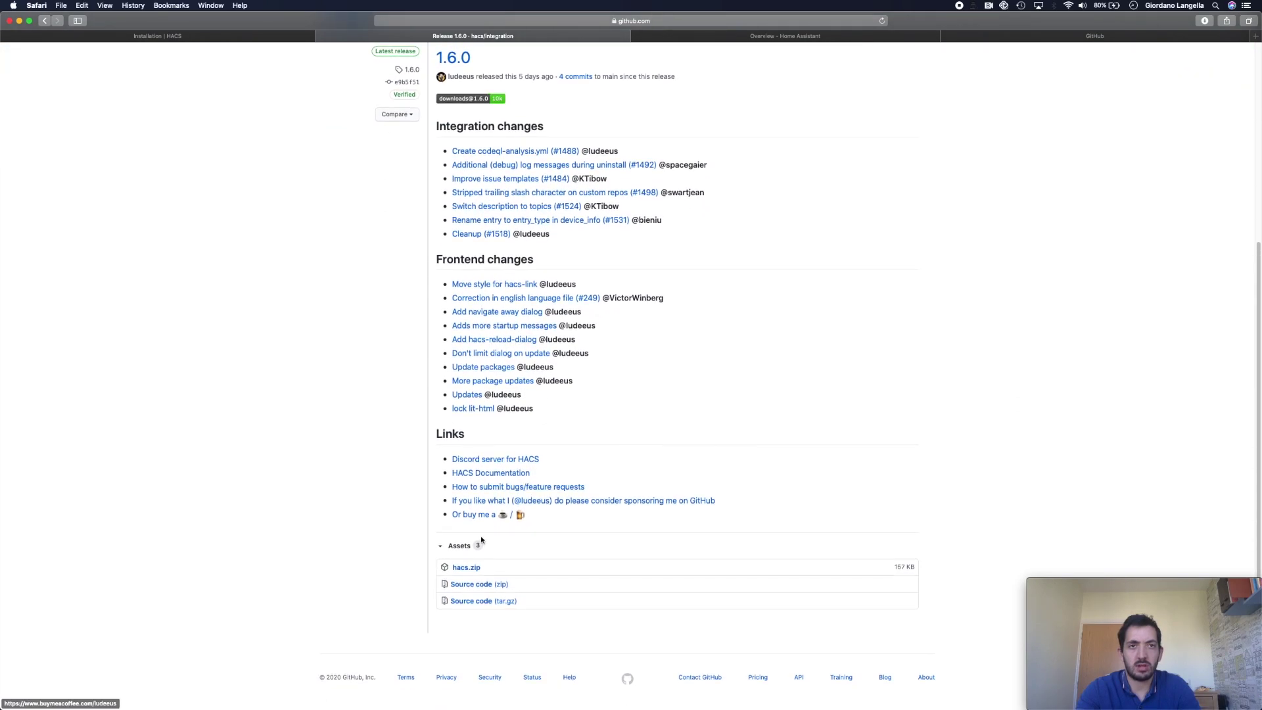
{"action": "left_click", "coordinate": [469, 569]}
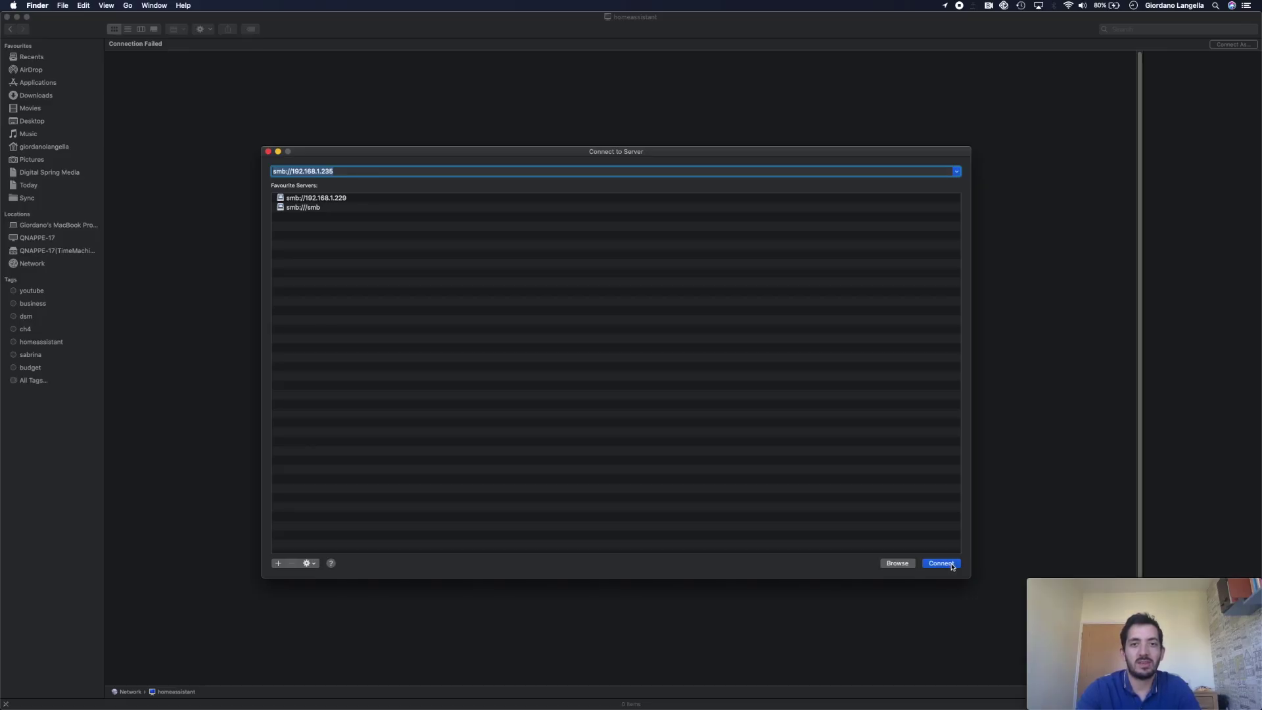
- Connect to the Home Assistant SMB share and open the extracted hacs folder
{"action": "left_click", "coordinate": [940, 563]}
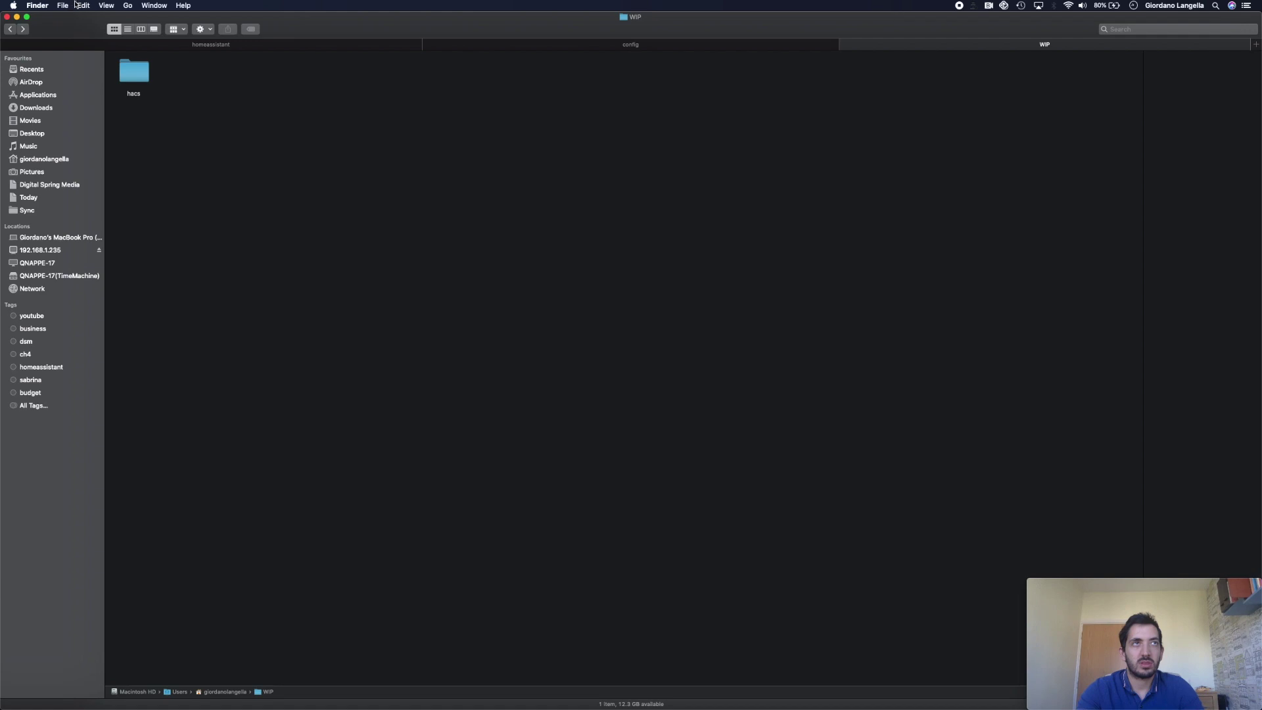
{"action": "double_click", "coordinate": [140, 75]}
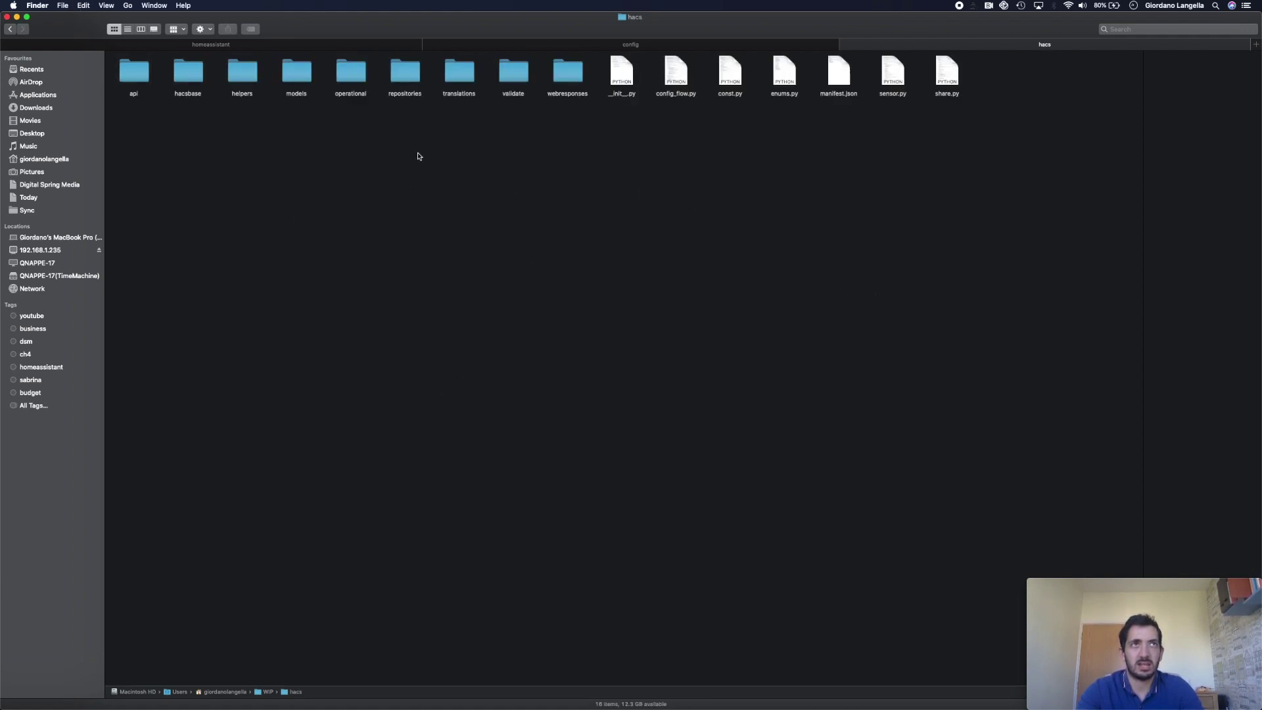
{"action": "key", "text": "ctrl+shift+Tab"}
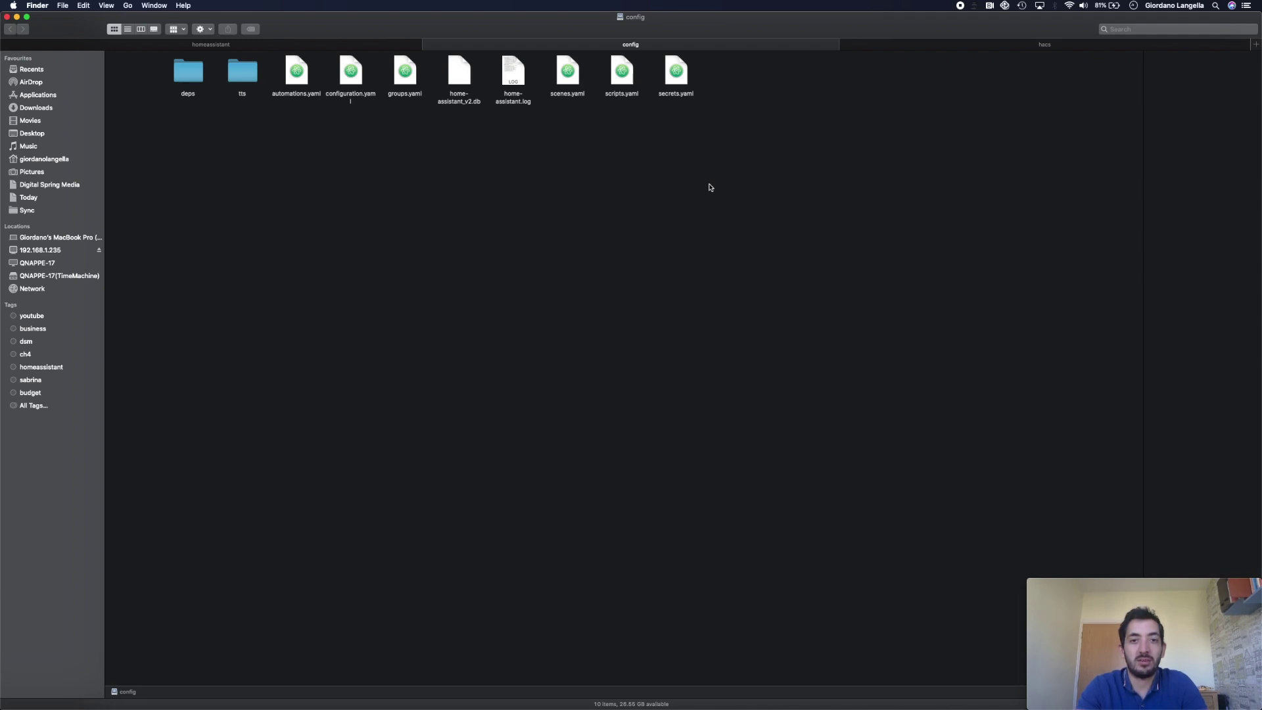
- Create a new folder named custom_components inside the config share and open it
{"action": "right_click", "coordinate": [710, 188]}
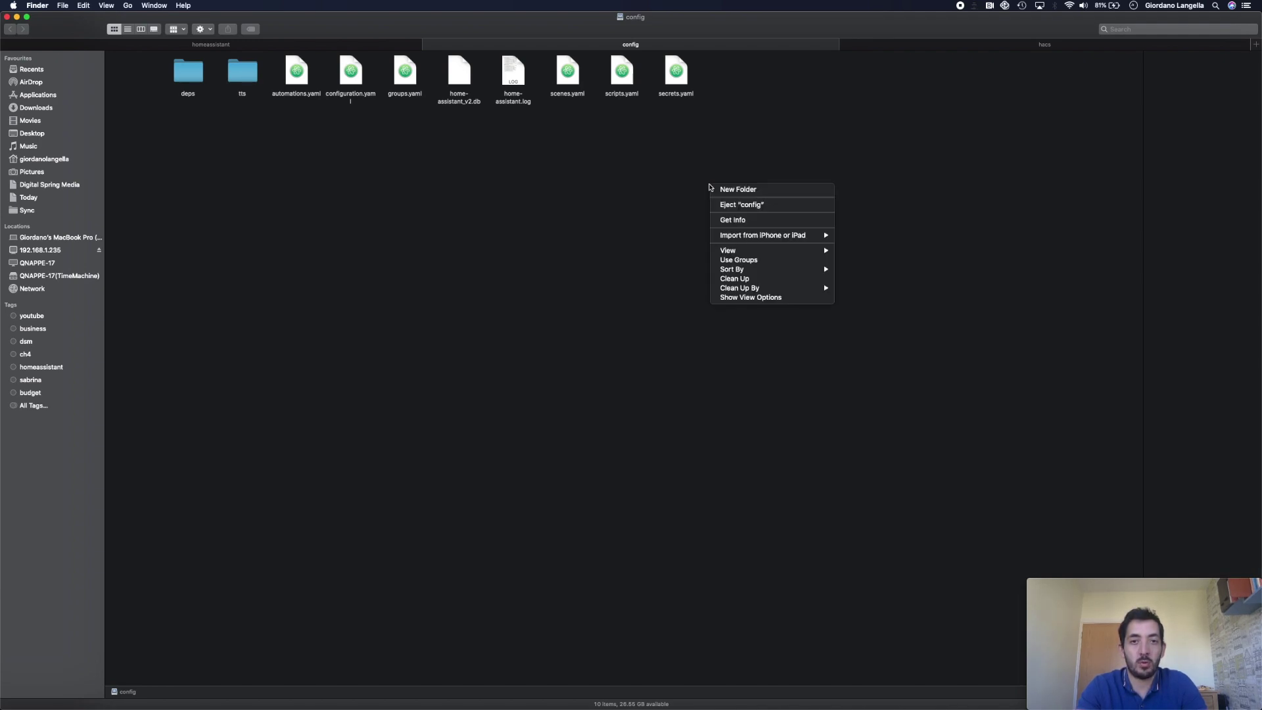
{"action": "left_click", "coordinate": [738, 191]}
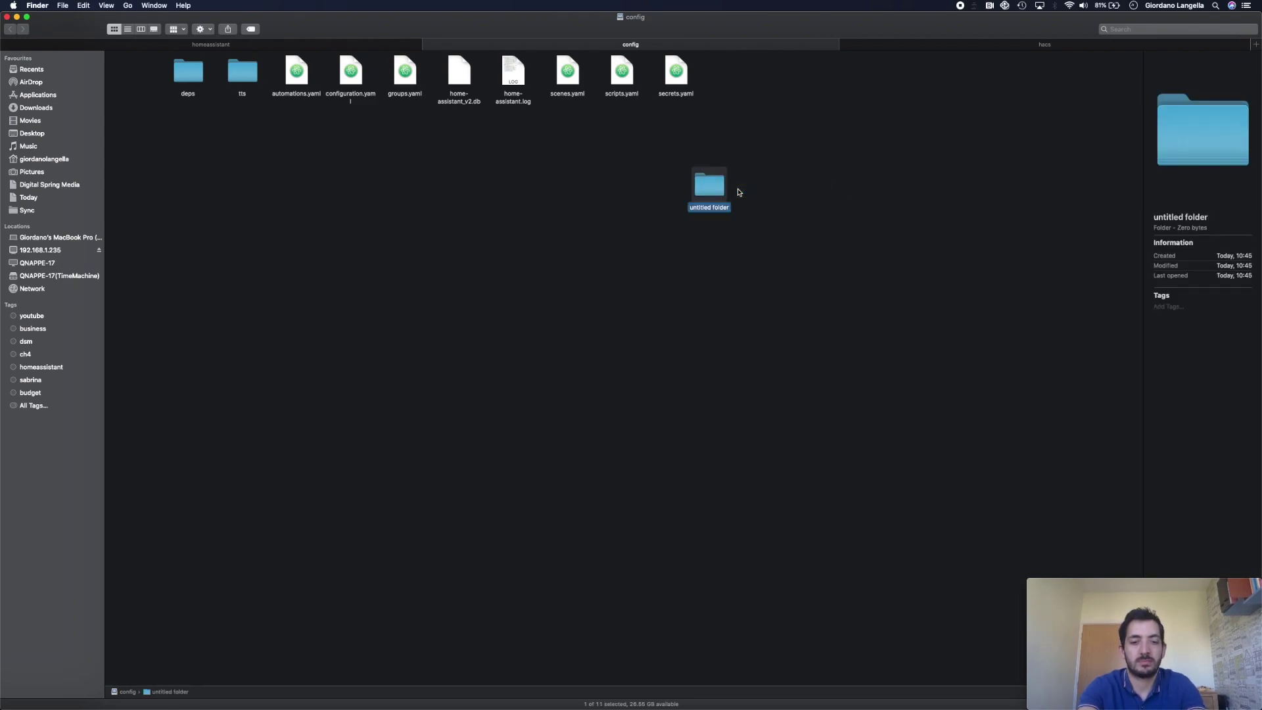
{"action": "type", "text": "custom_comp"}
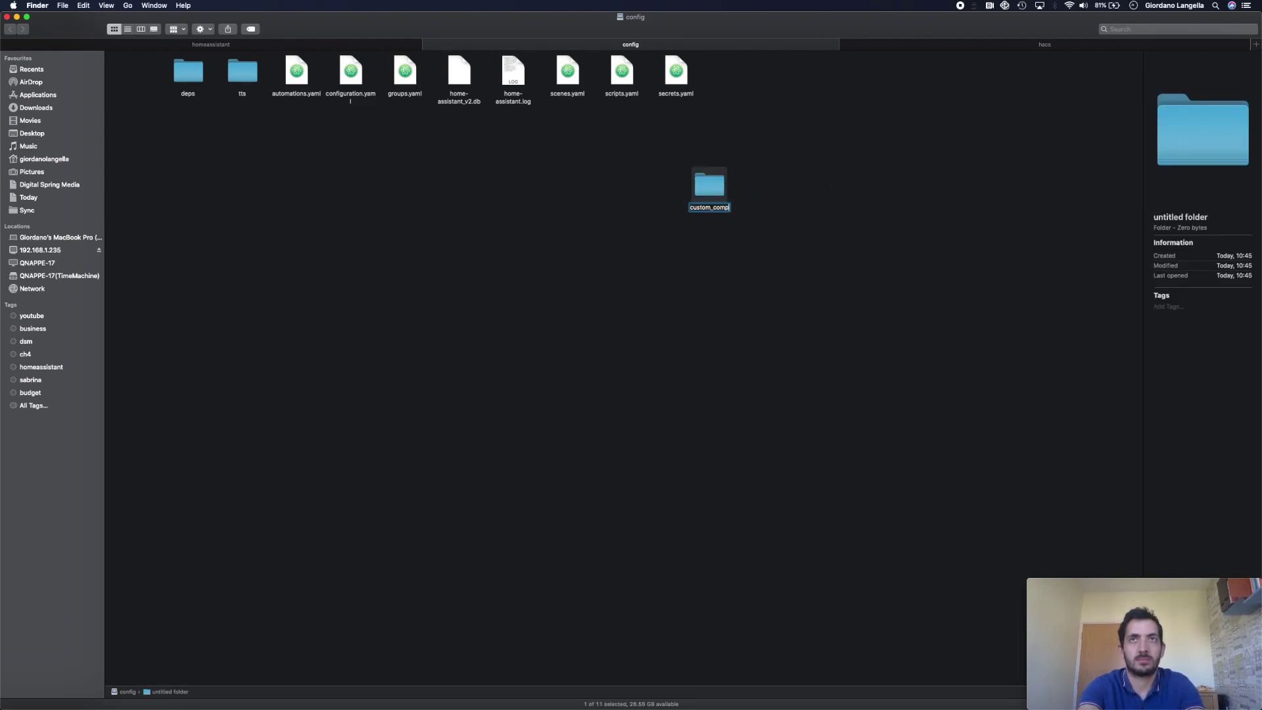
{"action": "type", "text": "onents"}
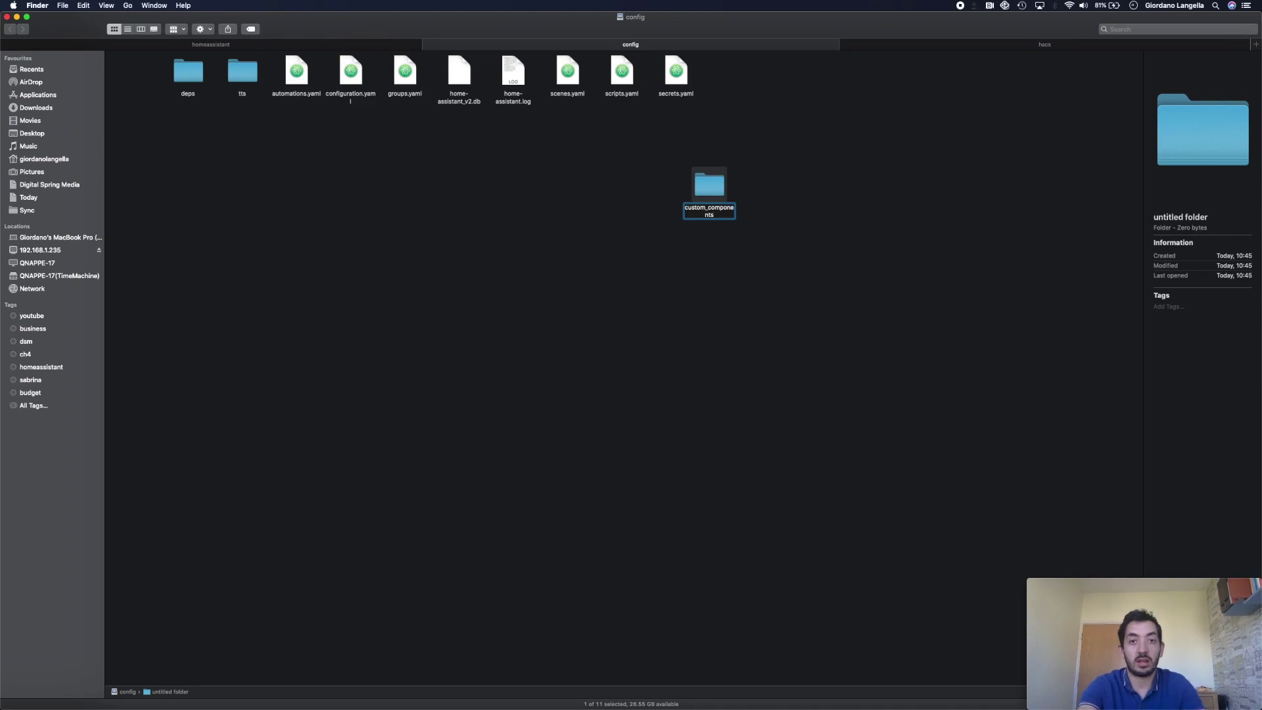
{"action": "key", "text": "Return"}
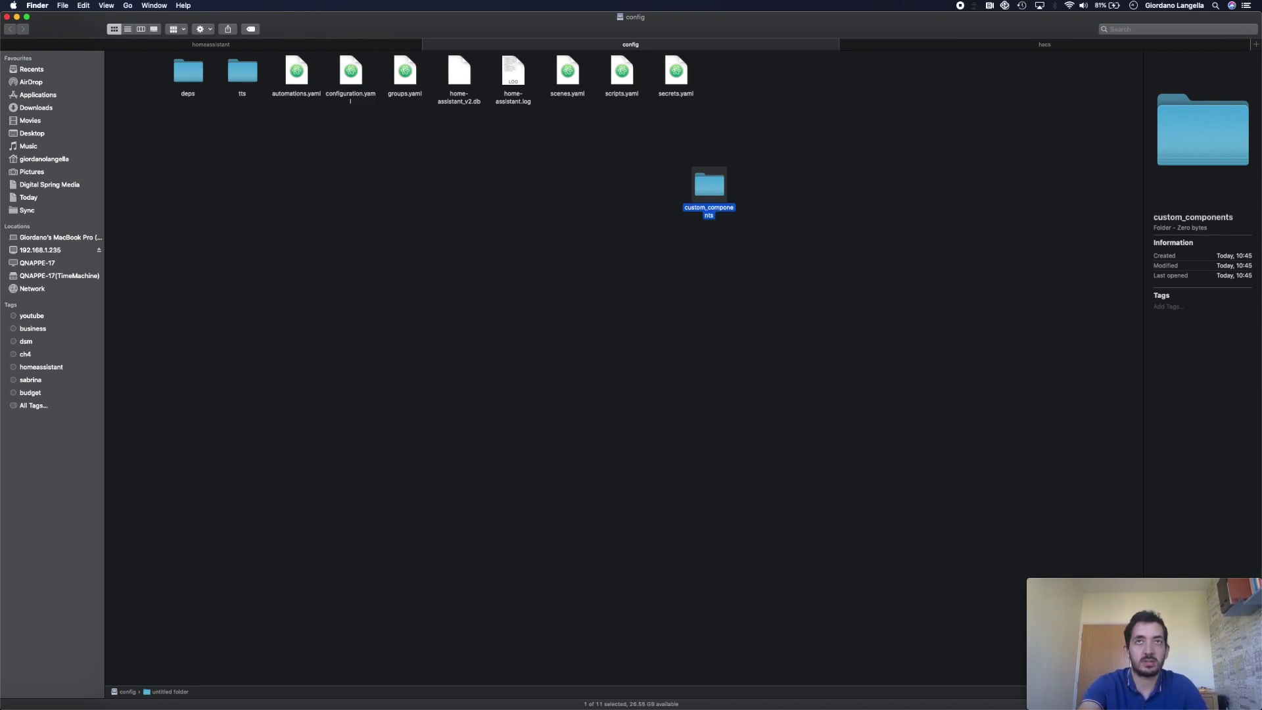
{"action": "left_click", "coordinate": [876, 259]}
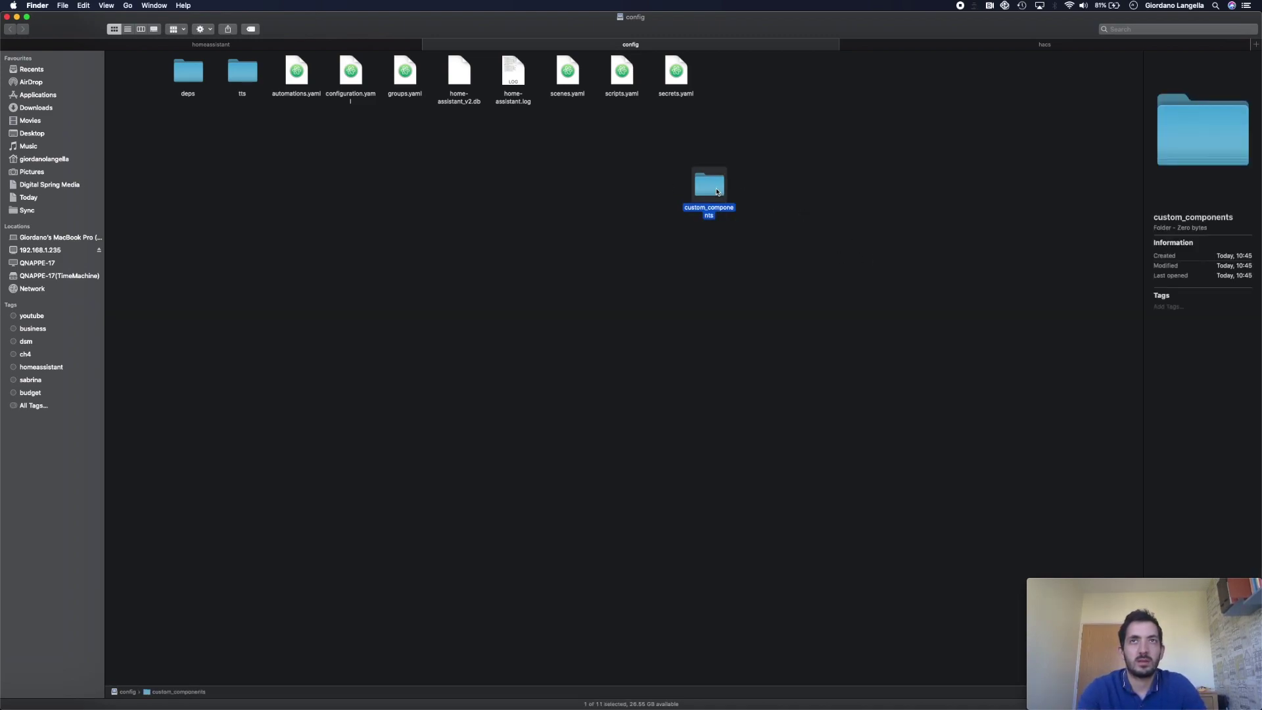
{"action": "double_click", "coordinate": [709, 183]}
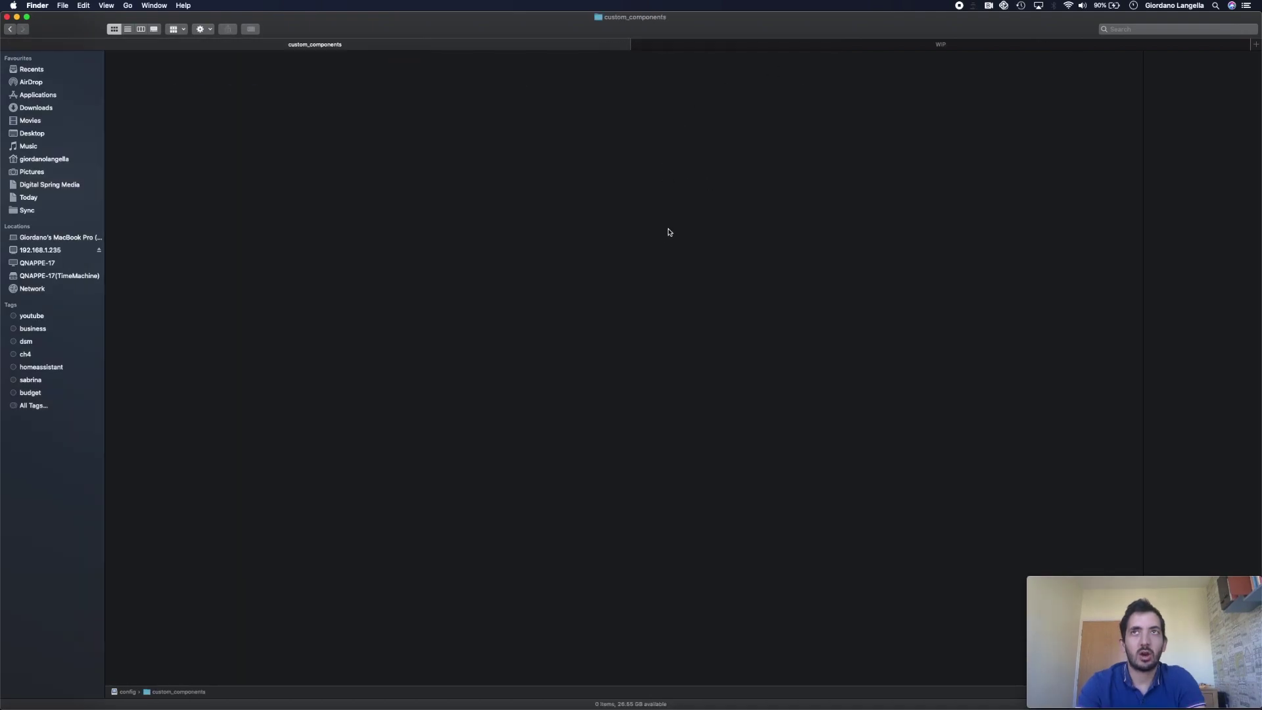
- Select the hacs folder and copy it for custom_components
{"action": "left_click", "coordinate": [811, 44]}
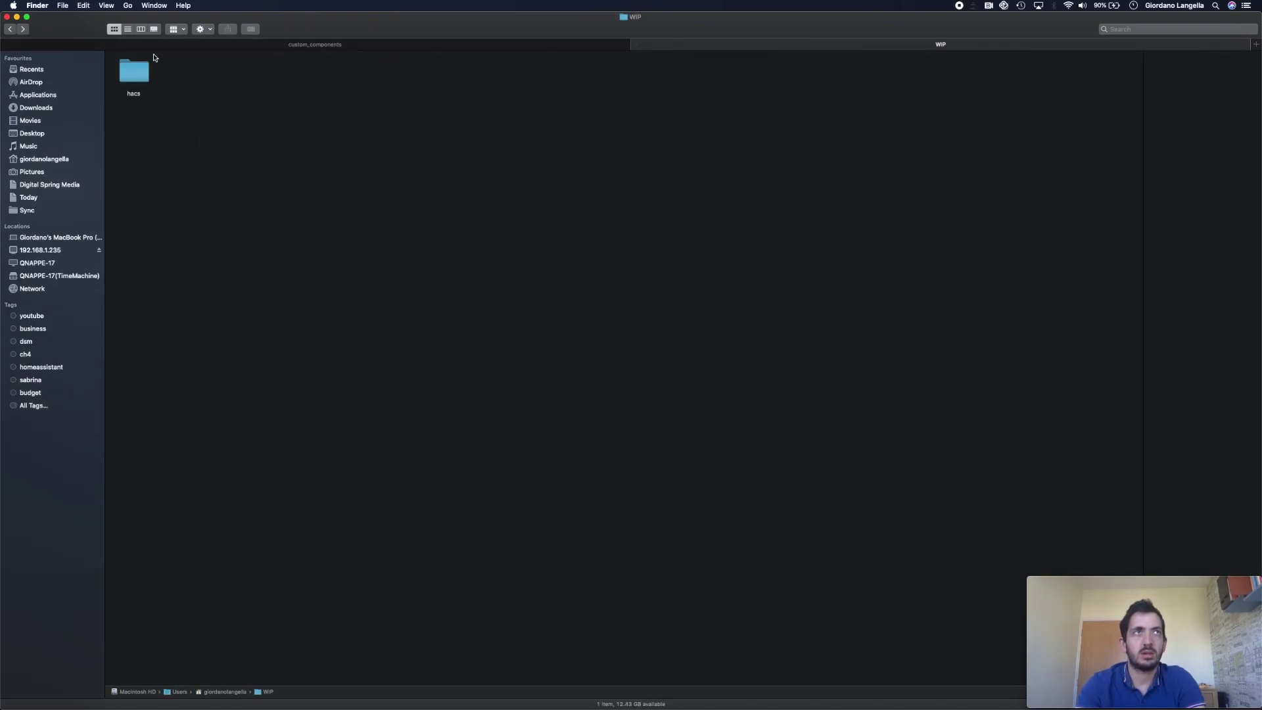
{"action": "left_click", "coordinate": [129, 80]}
{"action": "right_click", "coordinate": [129, 80]}
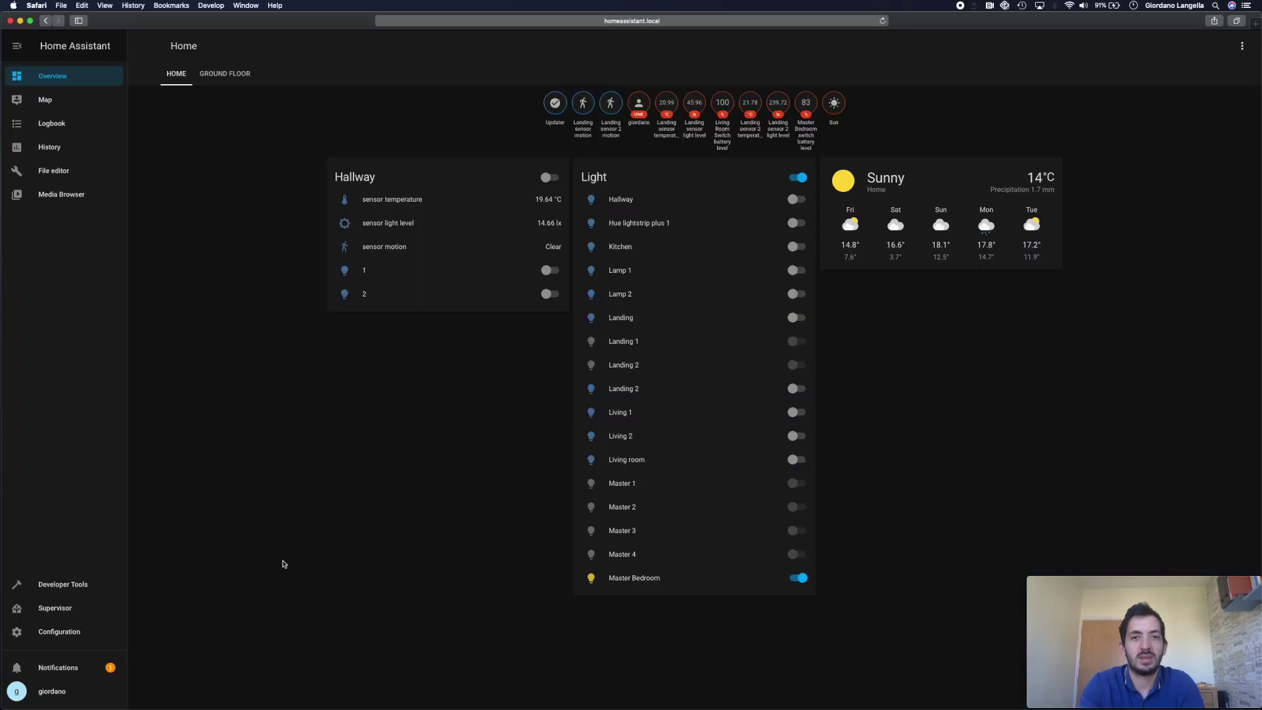
- Restart the Home Assistant server from Configuration > Server Controls and confirm with OK
{"action": "left_click", "coordinate": [33, 632]}
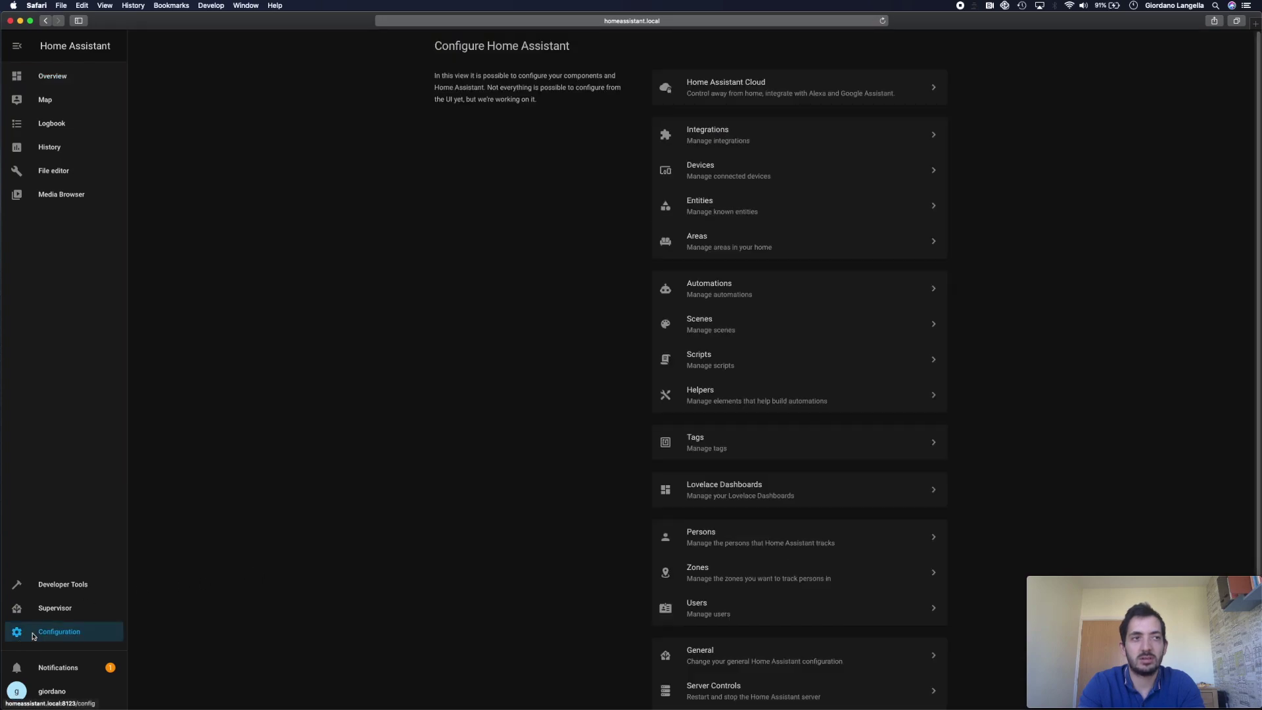
{"action": "scroll", "coordinate": [639, 555], "scroll_direction": "down", "scroll_amount": 4}
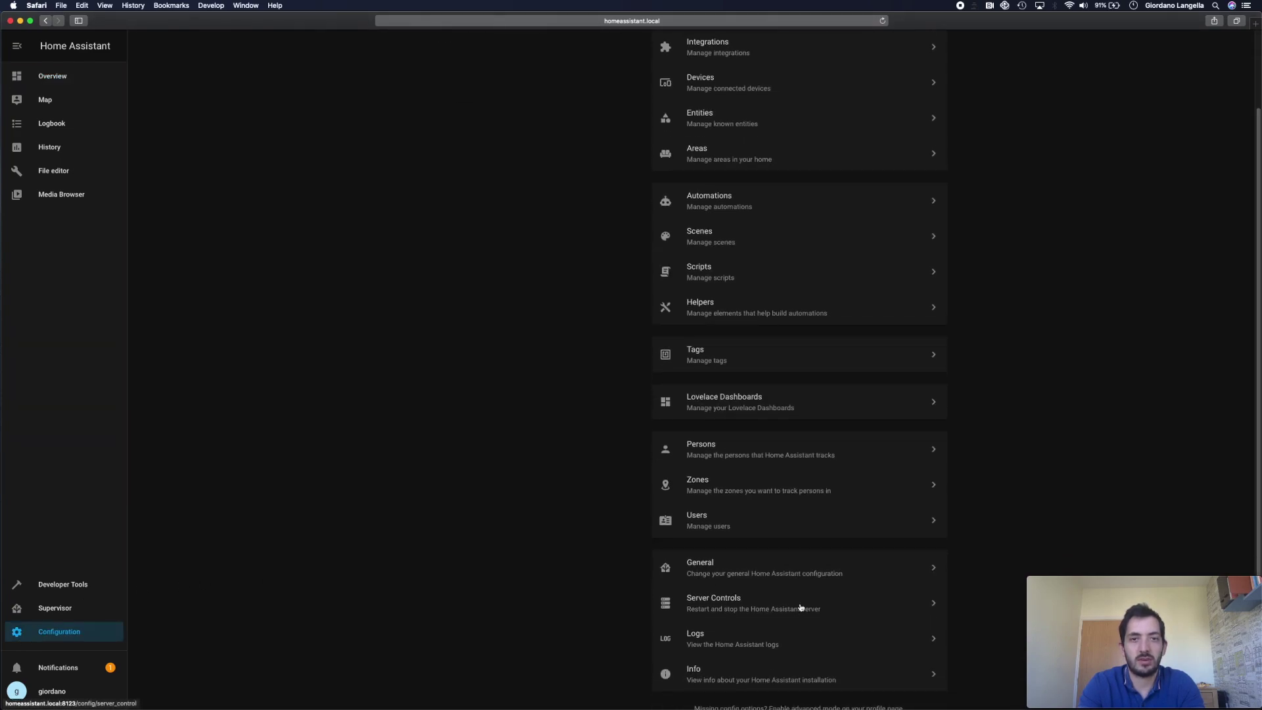
{"action": "left_click", "coordinate": [801, 605]}
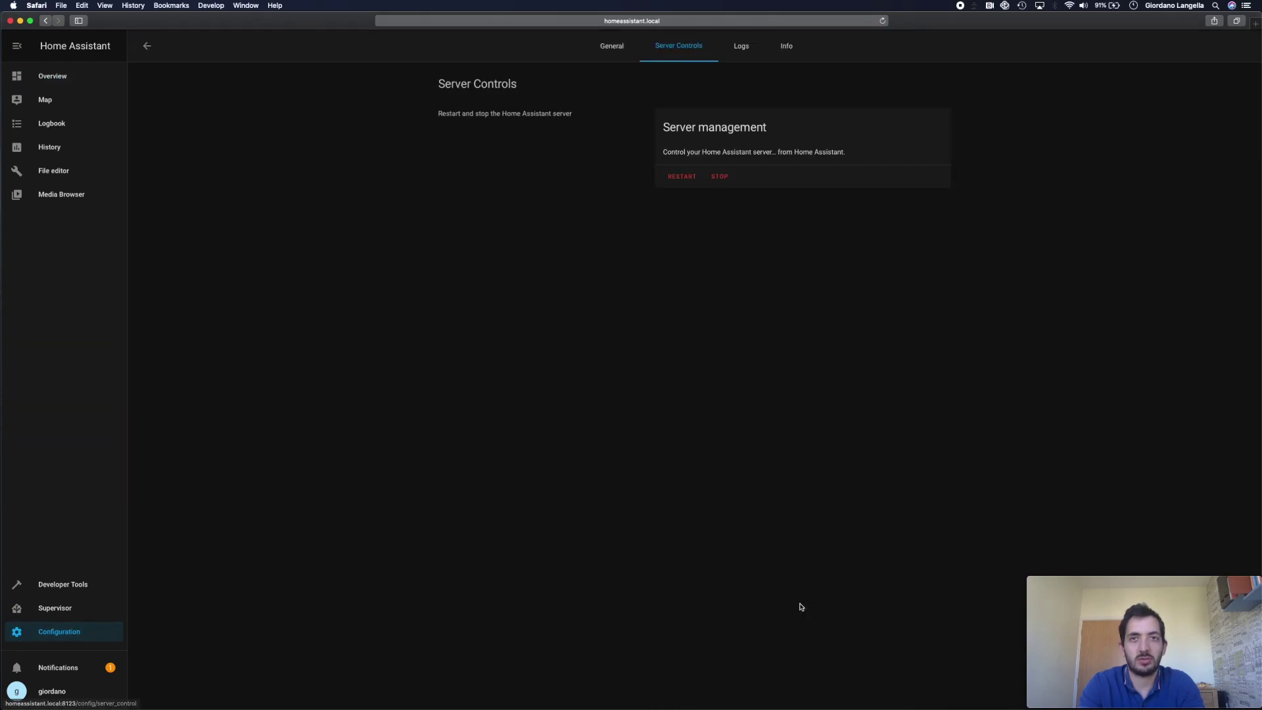
{"action": "left_click", "coordinate": [682, 178]}
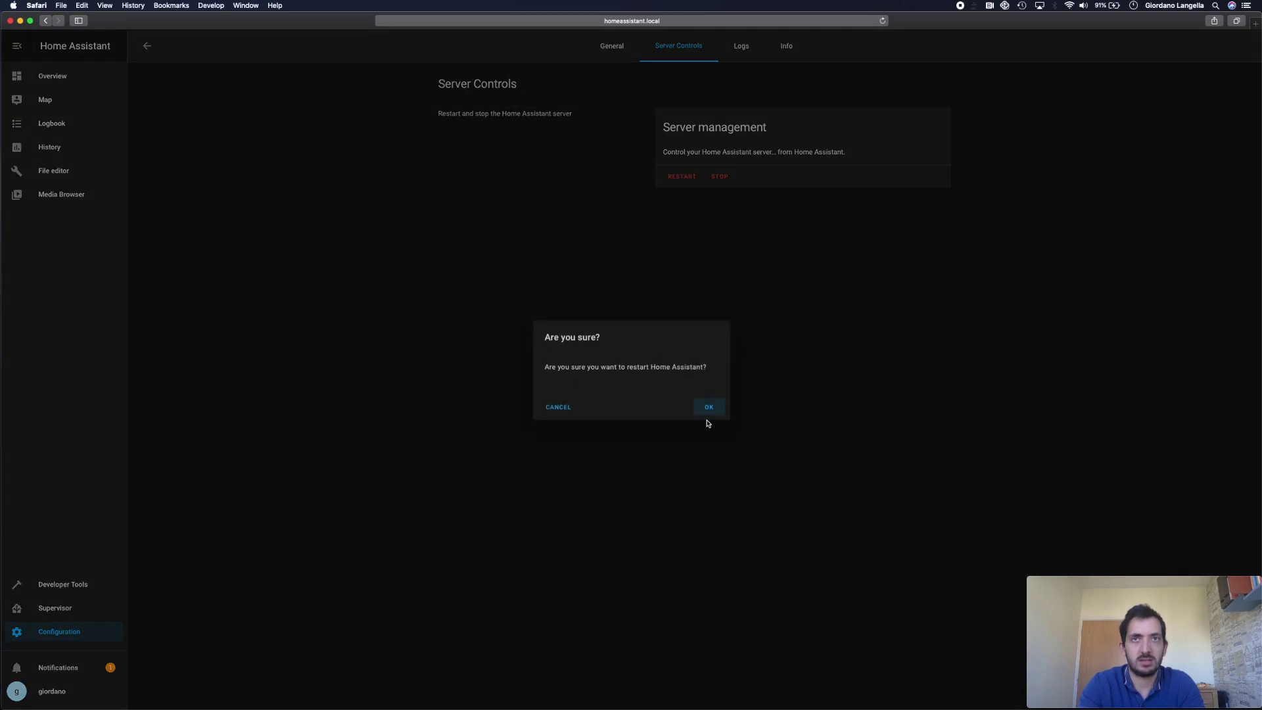
{"action": "left_click", "coordinate": [709, 409]}
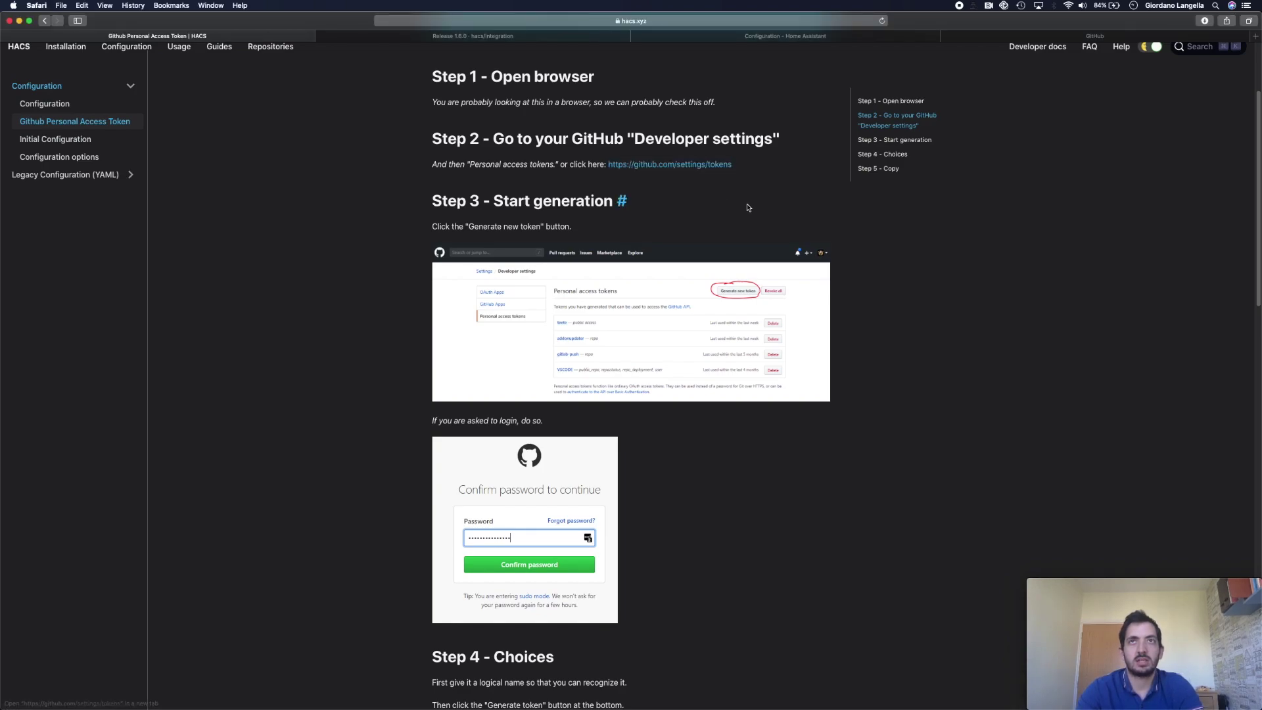
- Open the github.com/settings/tokens link from the HACS token guide in a new tab
{"action": "left_click", "coordinate": [706, 166], "text": "super"}
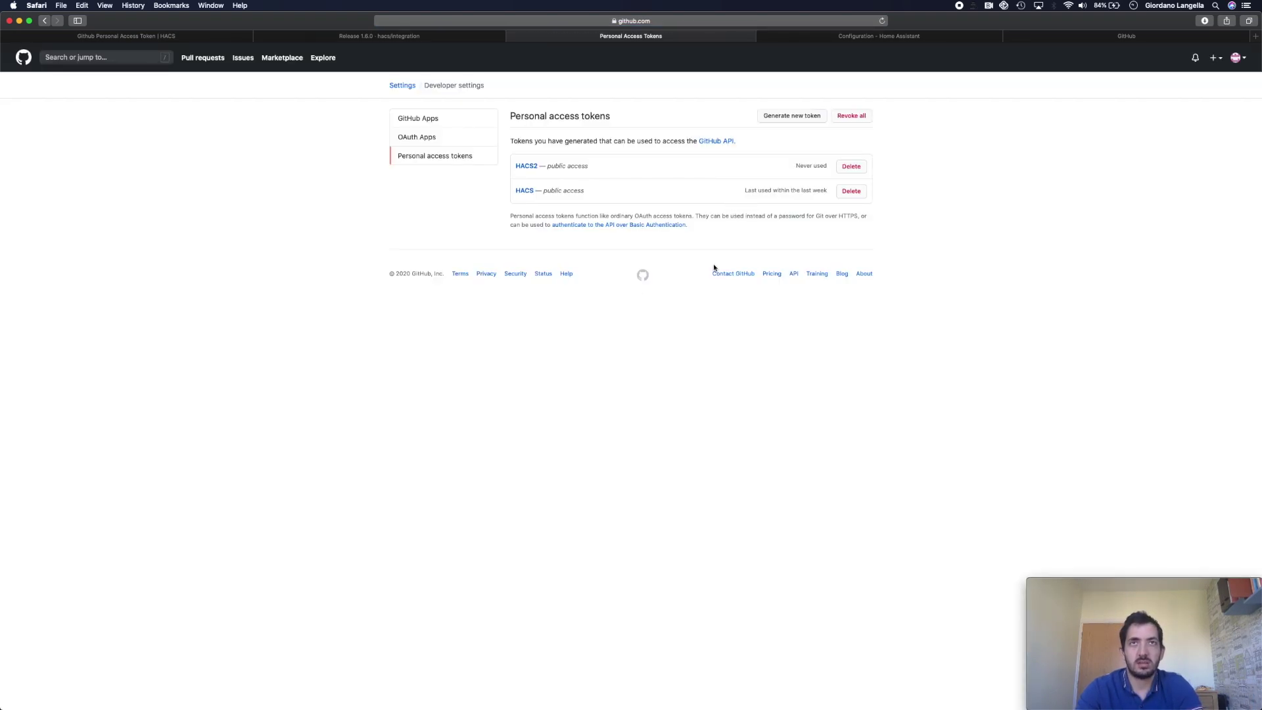
- Generate a new GitHub personal access token noted HACS3 and highlight its show-once warning
{"action": "left_click", "coordinate": [787, 123]}
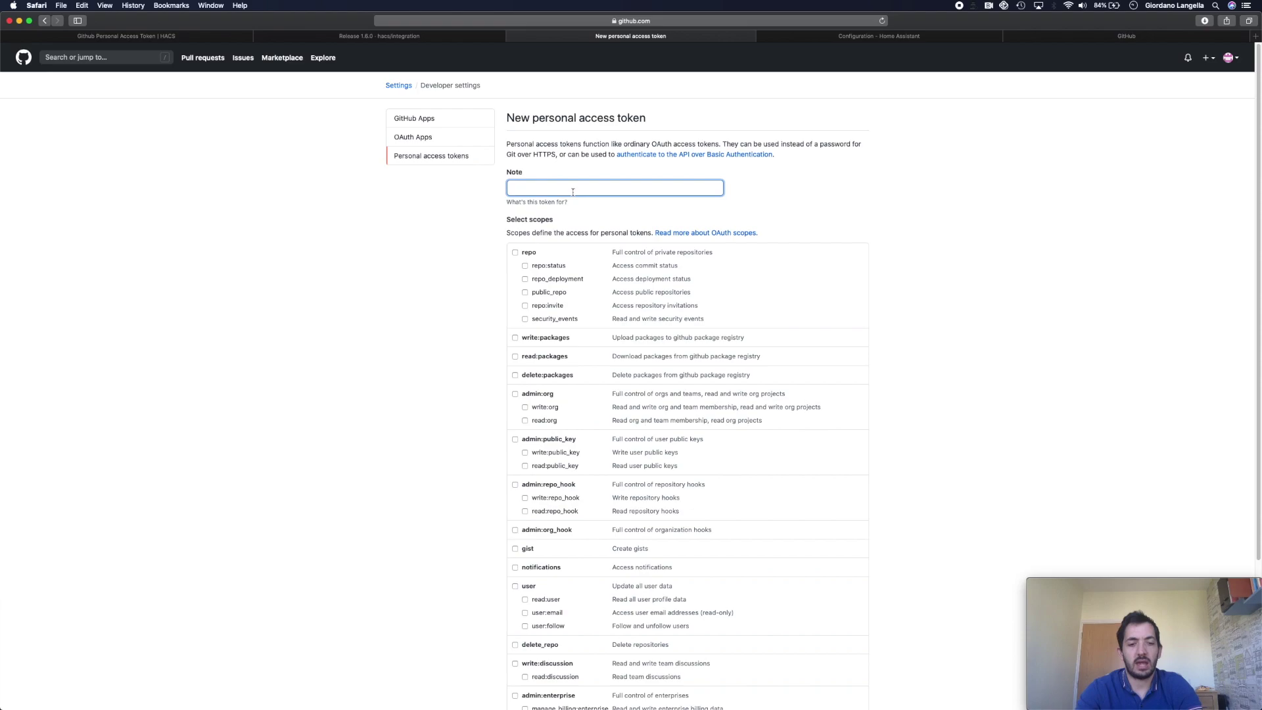
{"action": "type", "text": "HAC"}
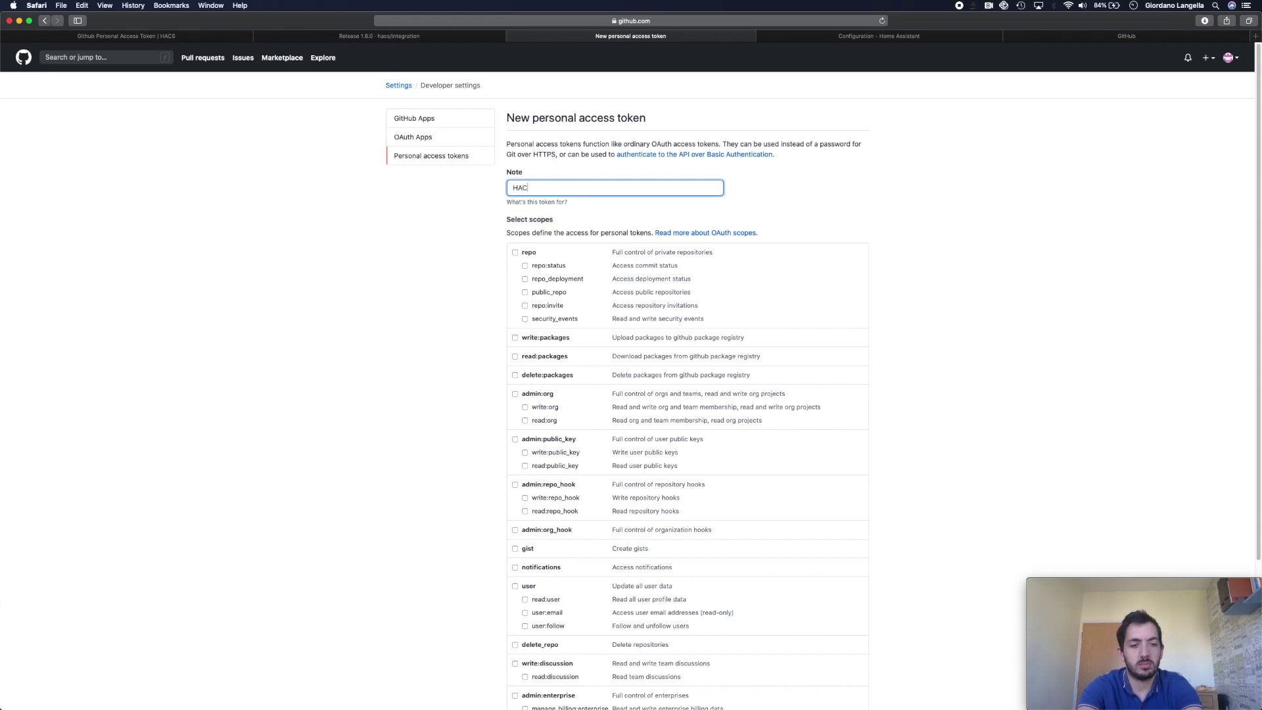
{"action": "type", "text": "S3"}
{"action": "left_click", "coordinate": [1030, 344]}
{"action": "scroll", "coordinate": [1016, 372], "scroll_direction": "down", "scroll_amount": 5}
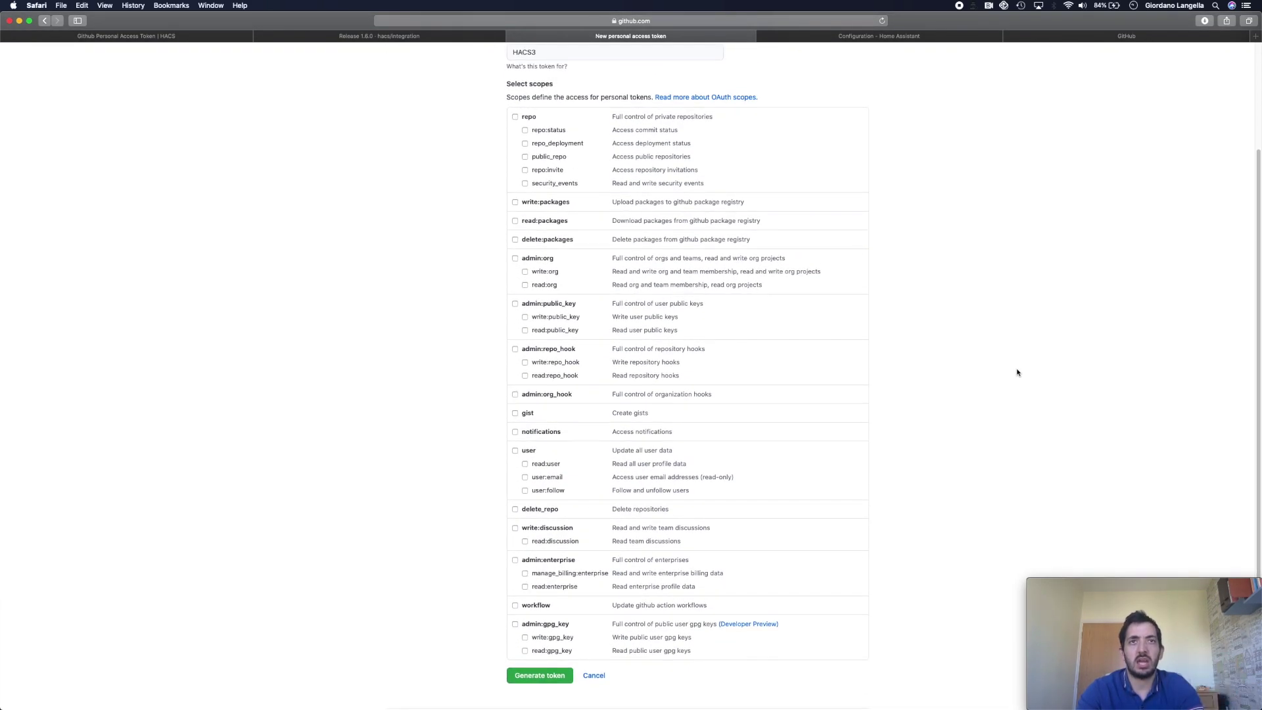
{"action": "scroll", "coordinate": [1017, 372], "scroll_direction": "down", "scroll_amount": 2}
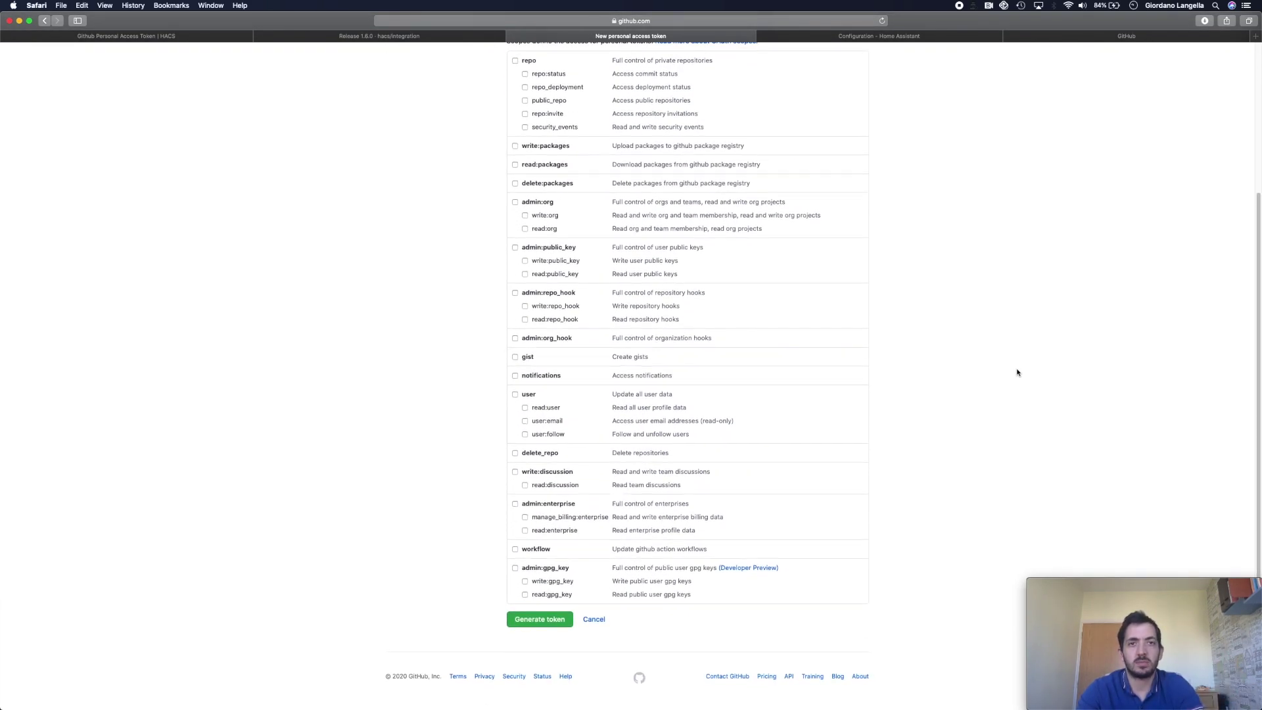
{"action": "left_click", "coordinate": [547, 621]}
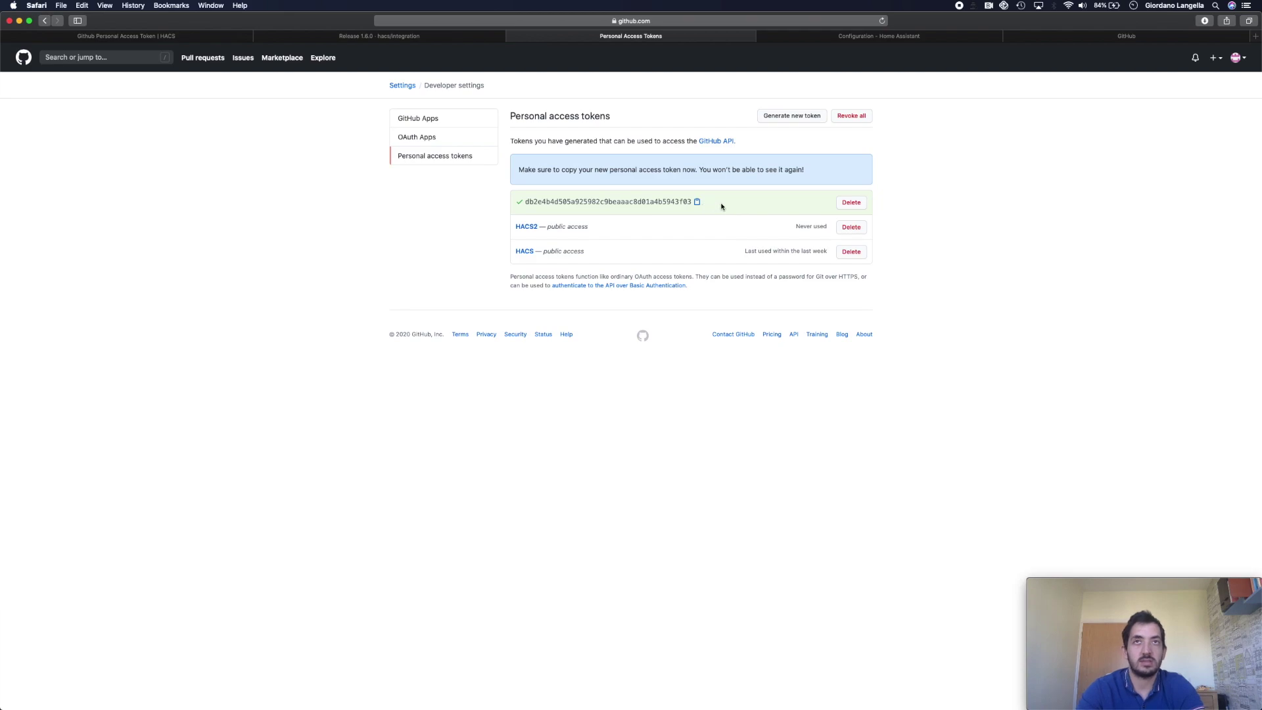
{"action": "left_click_drag", "start_coordinate": [699, 170], "coordinate": [813, 176]}
{"action": "left_click", "coordinate": [825, 168]}
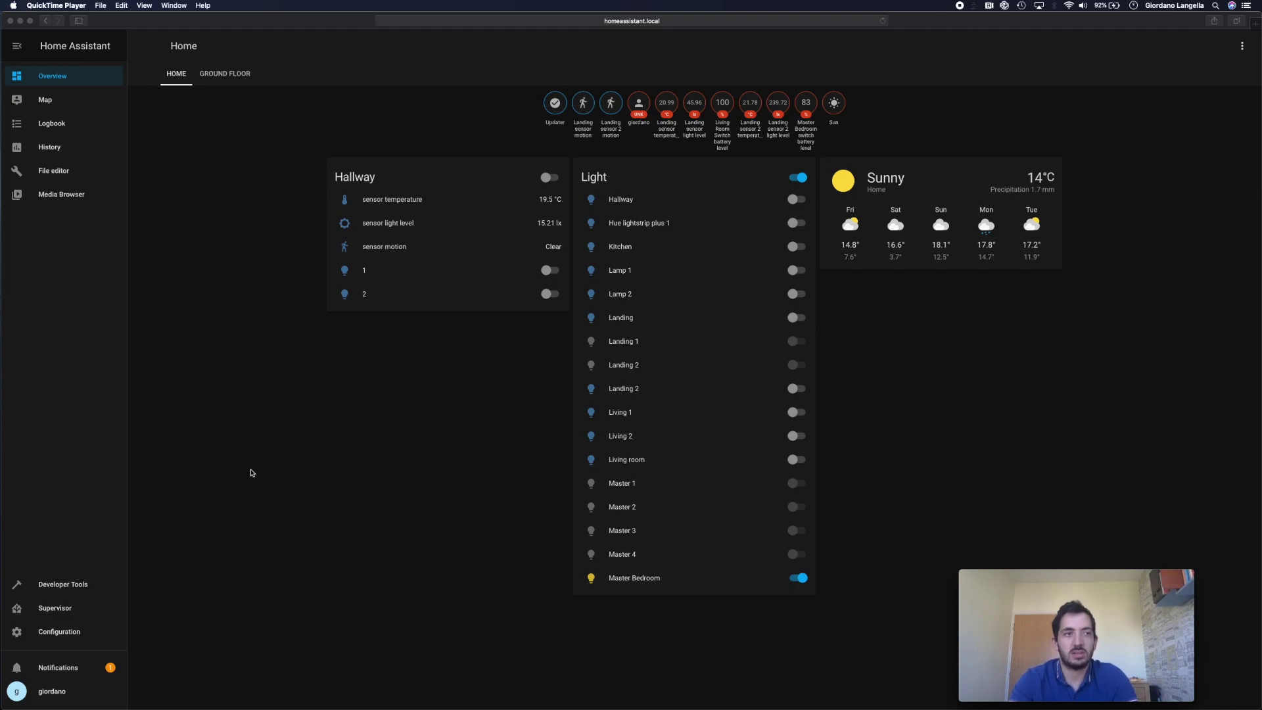
- Start adding a new integration in Configuration > Integrations and search for 'hacs'
{"action": "left_click", "coordinate": [61, 632]}
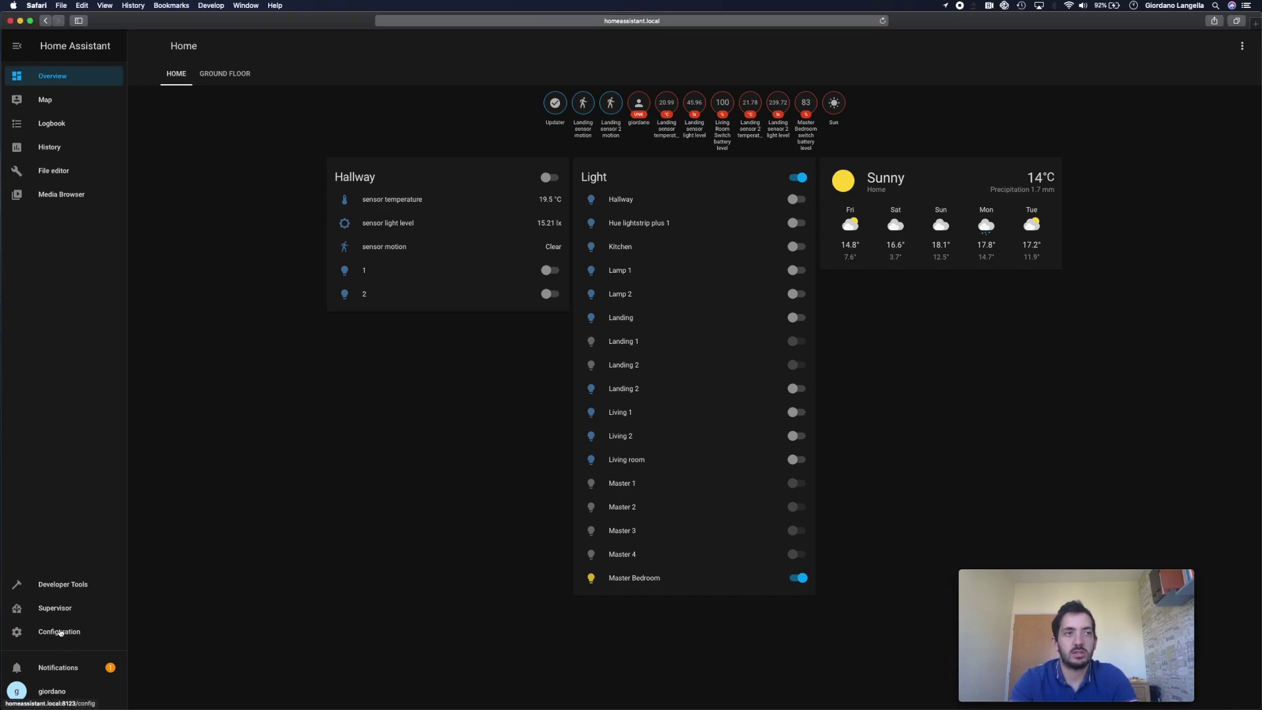
{"action": "left_click", "coordinate": [60, 633]}
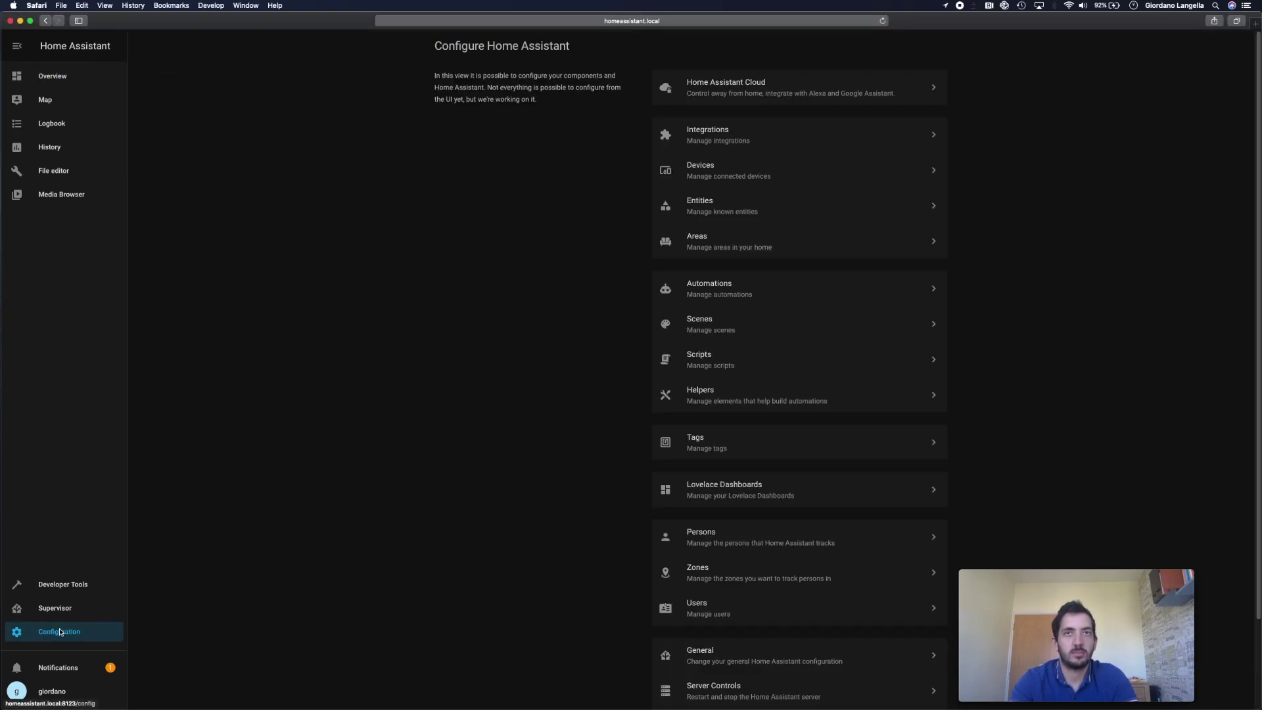
{"action": "left_click", "coordinate": [773, 138]}
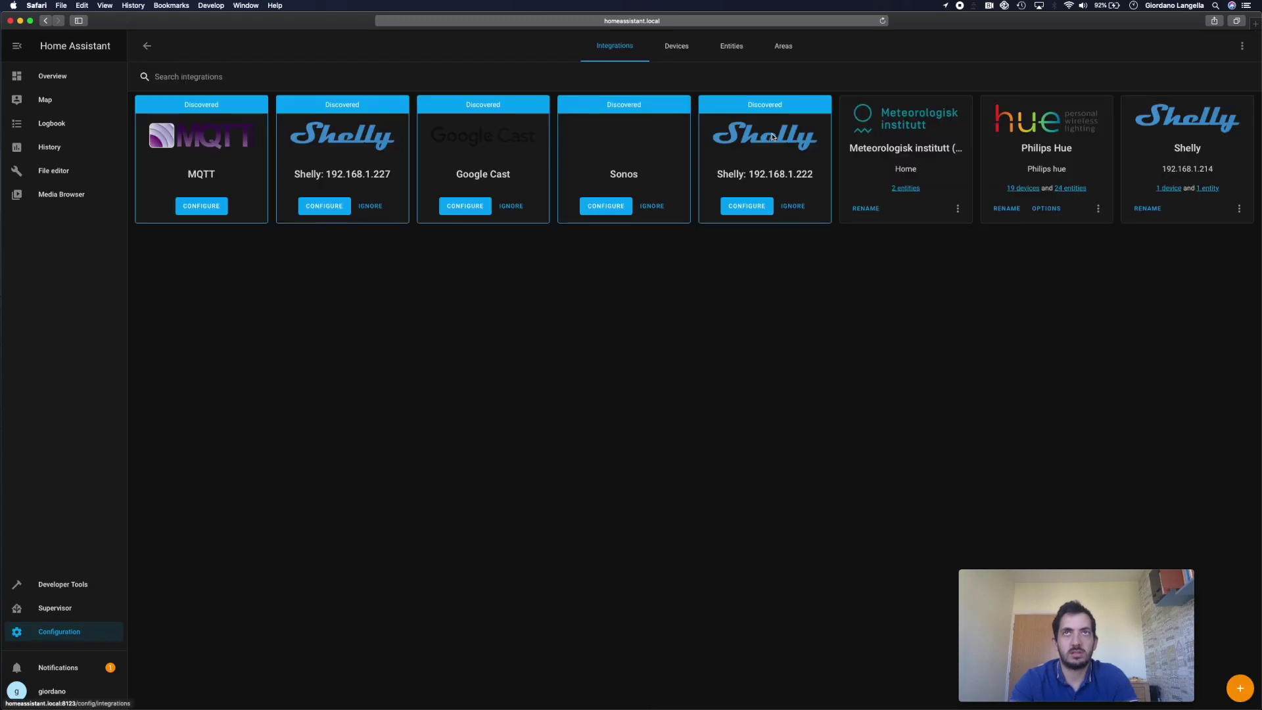
{"action": "left_click", "coordinate": [1247, 684]}
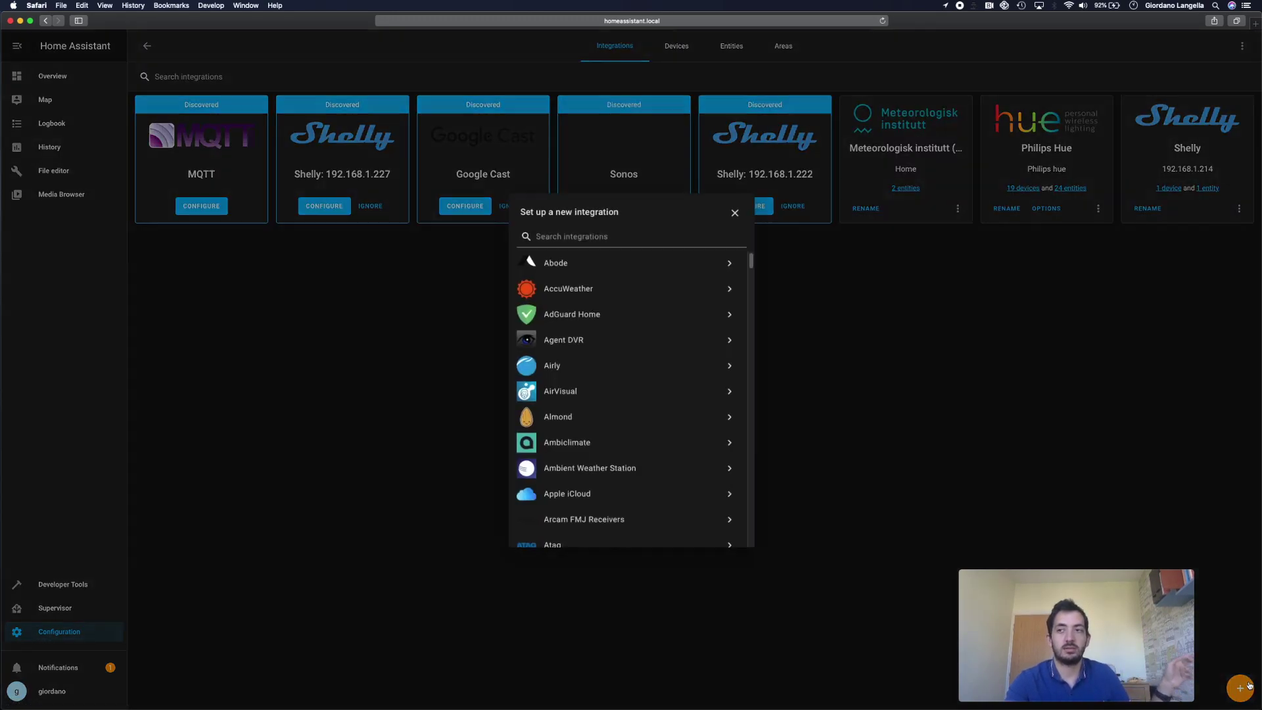
{"action": "left_click", "coordinate": [573, 237]}
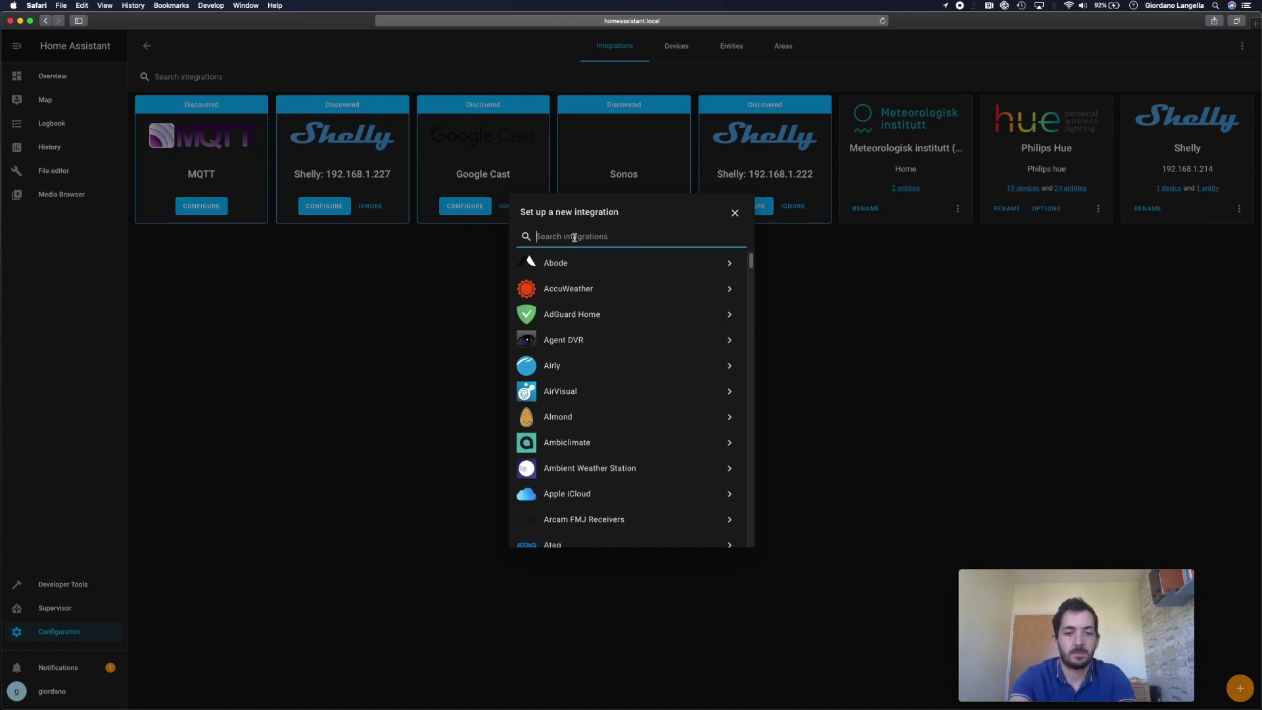
{"action": "type", "text": "hac"}
{"action": "key", "text": "BackSpace"}
{"action": "type", "text": "s"}
{"action": "left_click", "coordinate": [557, 237]}
{"action": "key", "text": "BackSpace"}
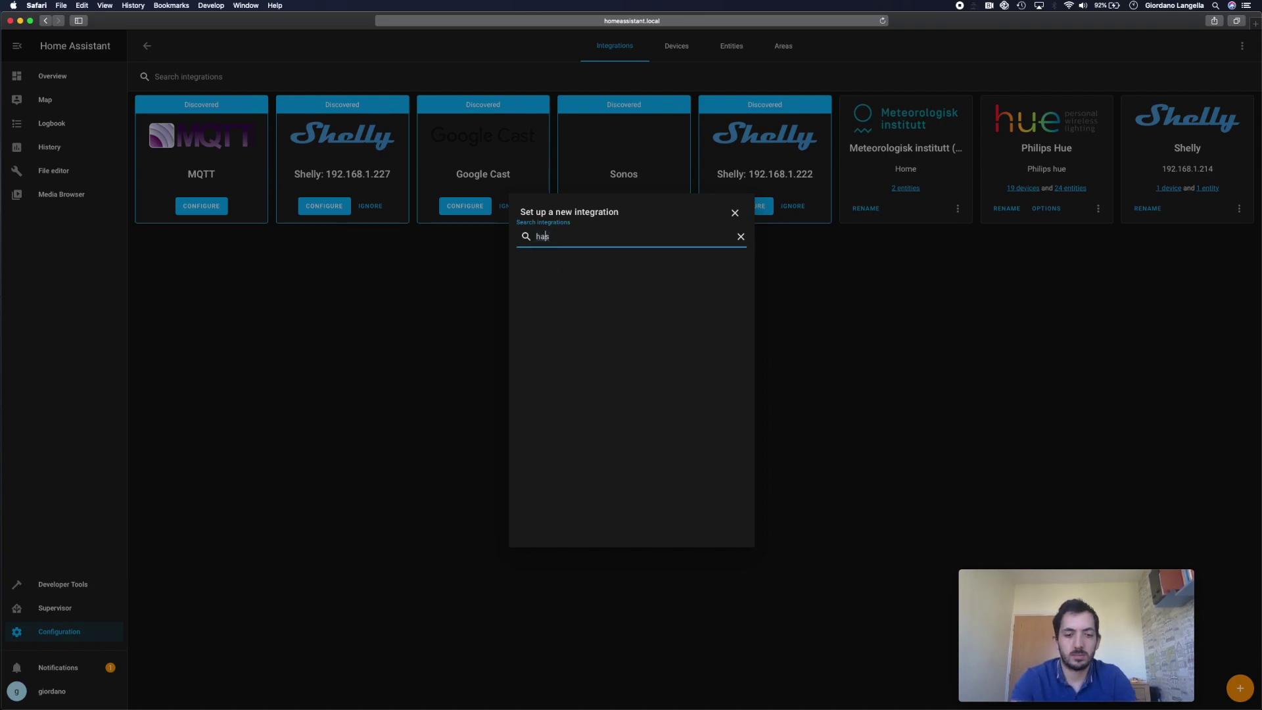
{"action": "type", "text": "cs"}
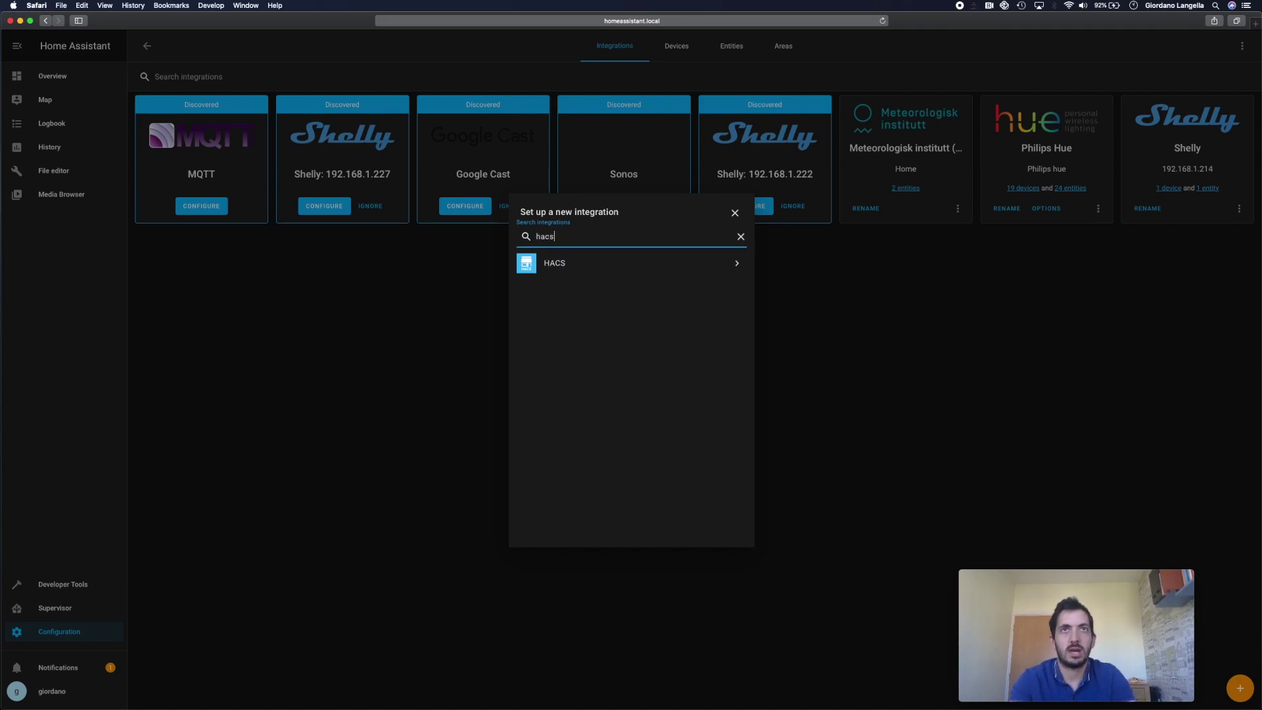
- Choose HACS, paste the GitHub token, submit it and finish the setup
{"action": "left_click", "coordinate": [545, 269]}
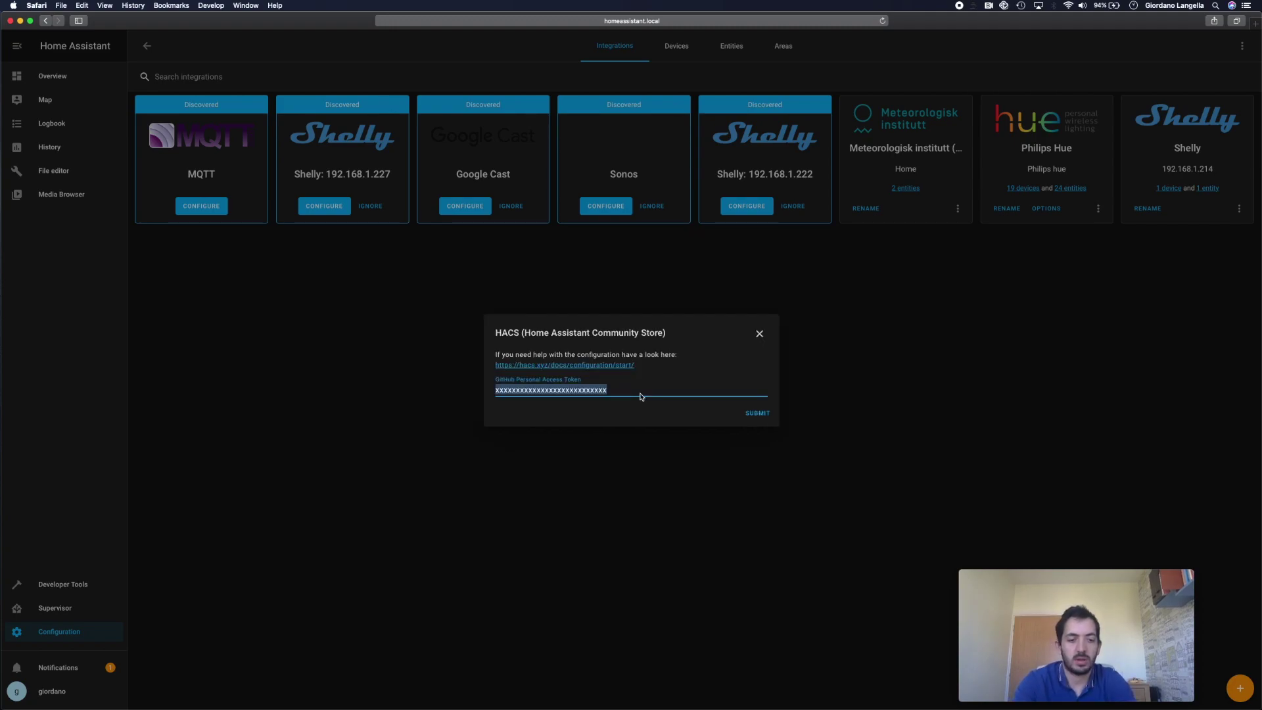
{"action": "key", "text": "super+v"}
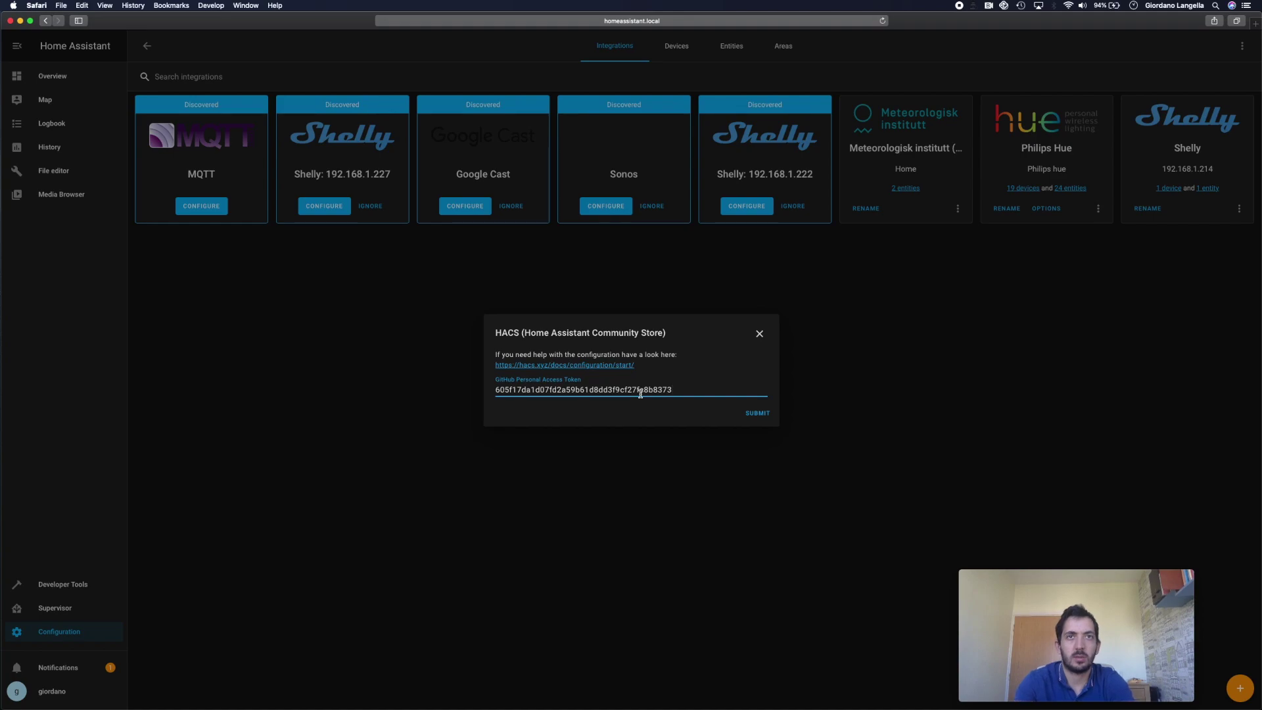
{"action": "left_click", "coordinate": [757, 414]}
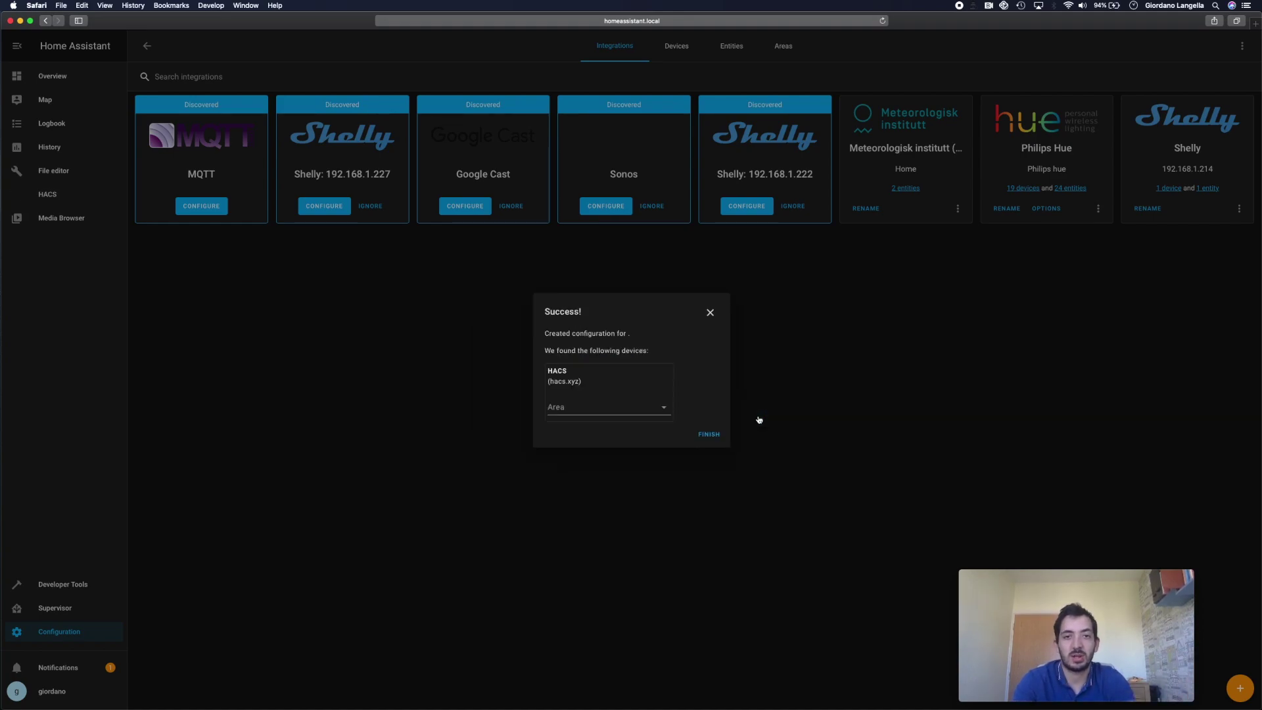
{"action": "left_click", "coordinate": [710, 435]}
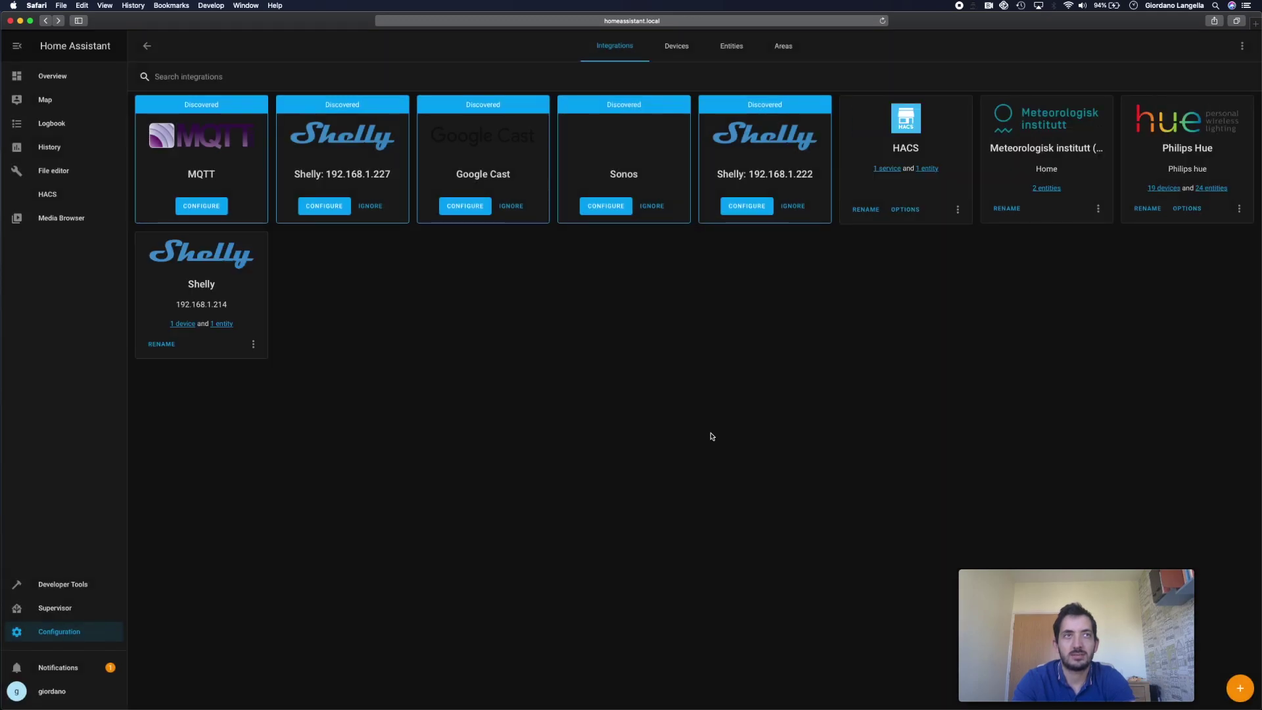
- Open the HACS integration options and select the side panel title text
{"action": "left_click", "coordinate": [905, 209]}
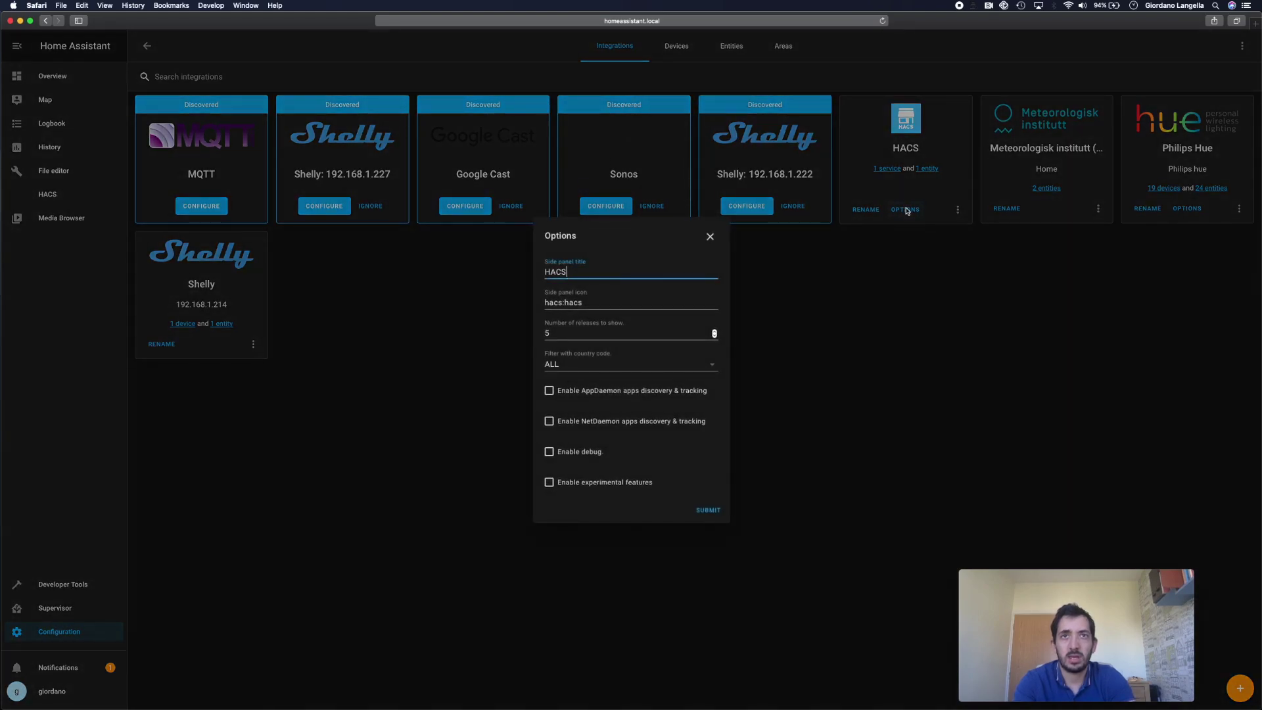
{"action": "left_click_drag", "start_coordinate": [570, 272], "coordinate": [542, 272]}
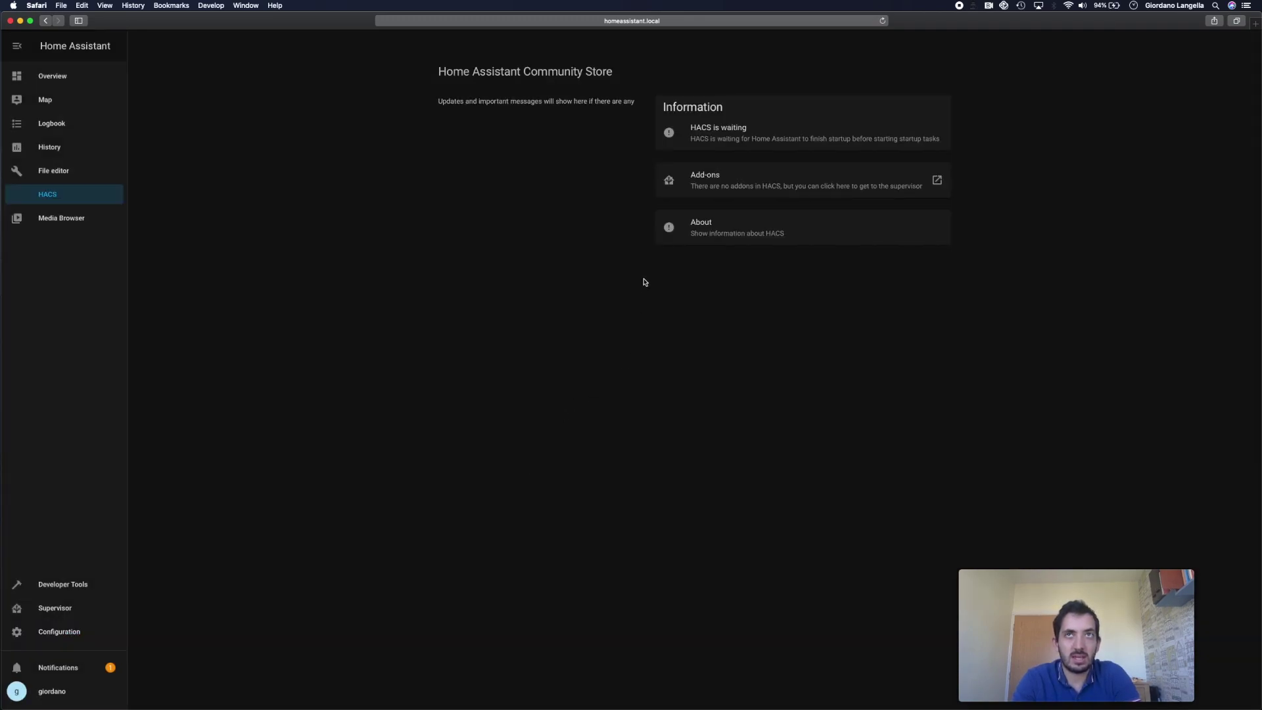
- Highlight the 'HACS is waiting' message while HACS finishes starting up
{"action": "left_click_drag", "start_coordinate": [690, 128], "coordinate": [722, 131]}
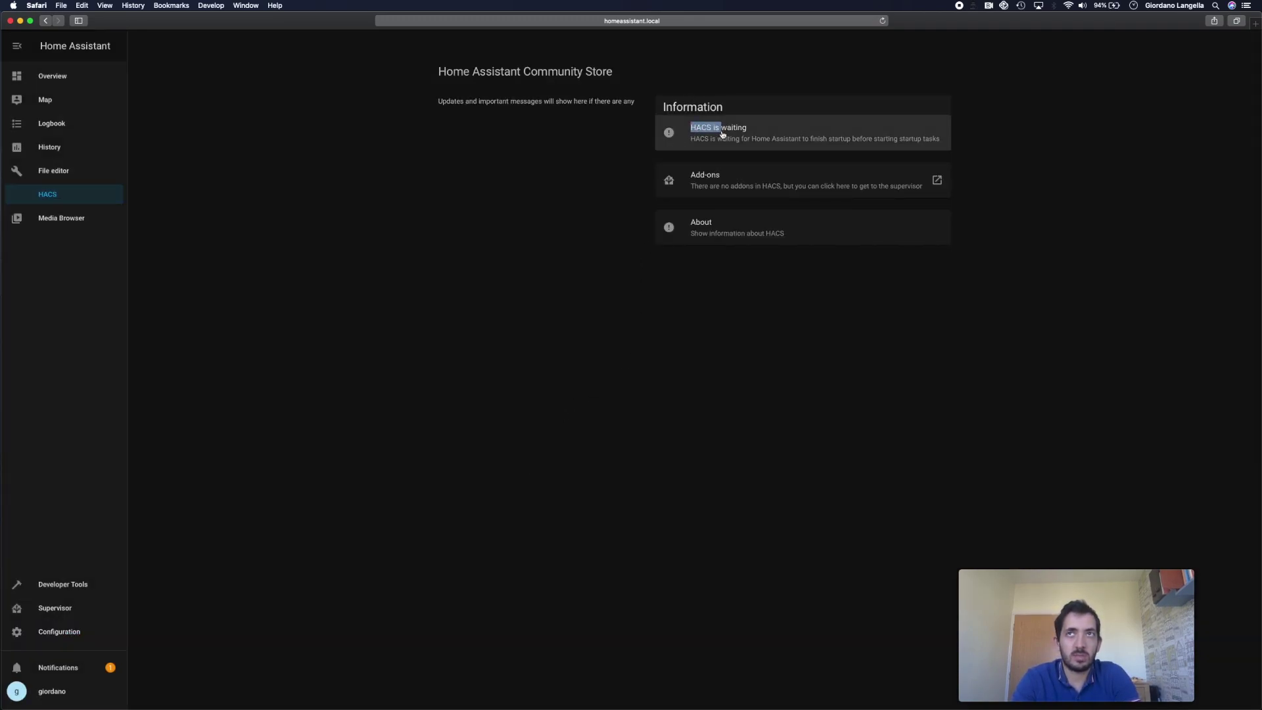
{"action": "left_click", "coordinate": [594, 199]}
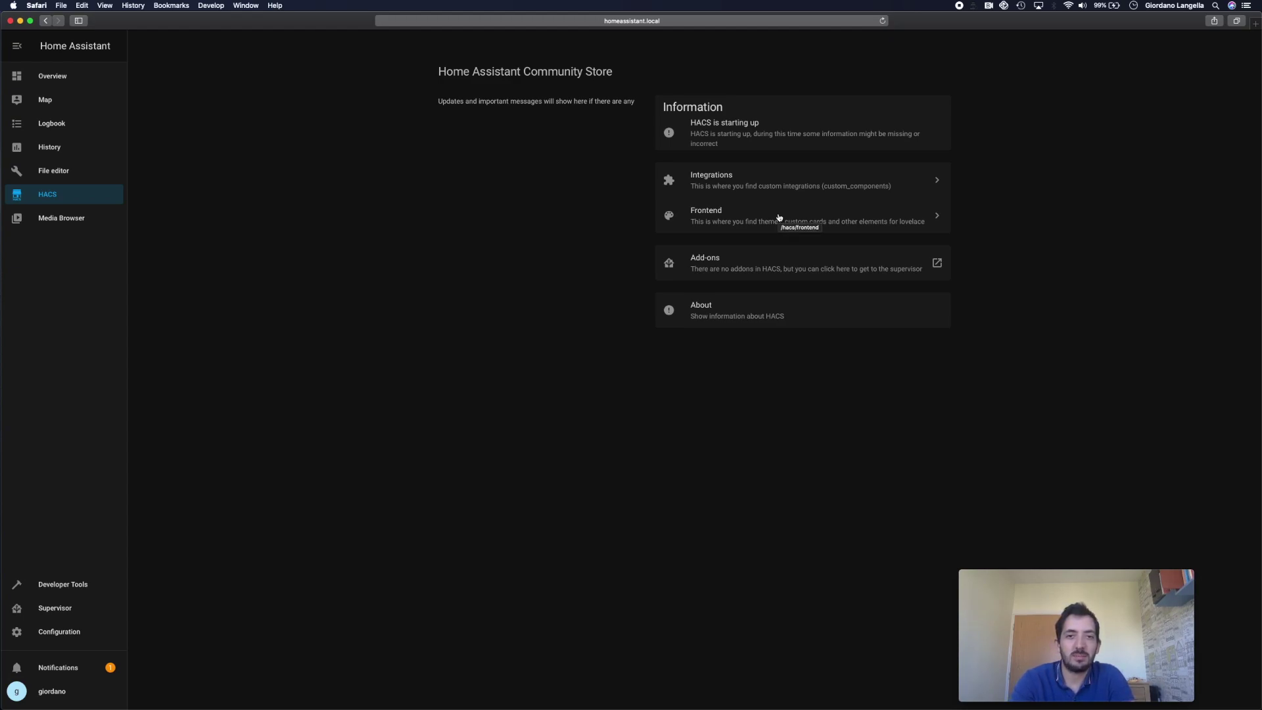
- In HACS Frontend, open Add repository and view the Mini Media Player card details
{"action": "left_click", "coordinate": [862, 221]}
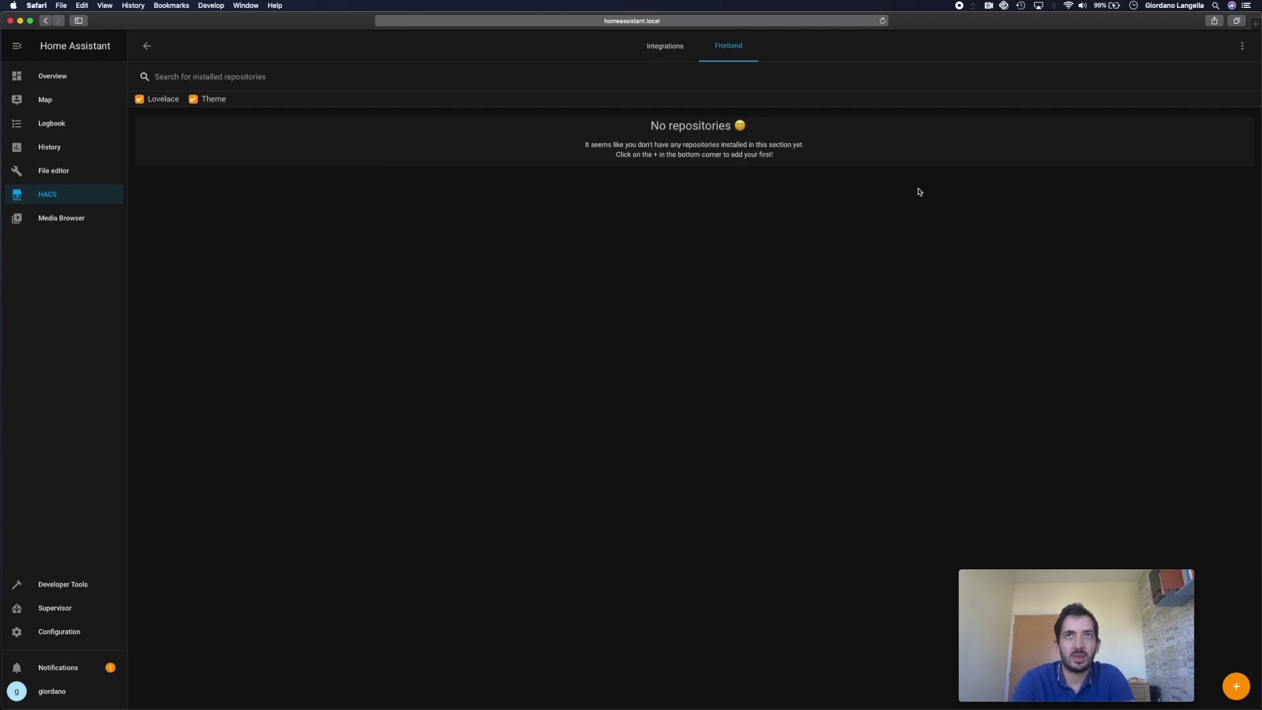
{"action": "left_click", "coordinate": [1238, 685]}
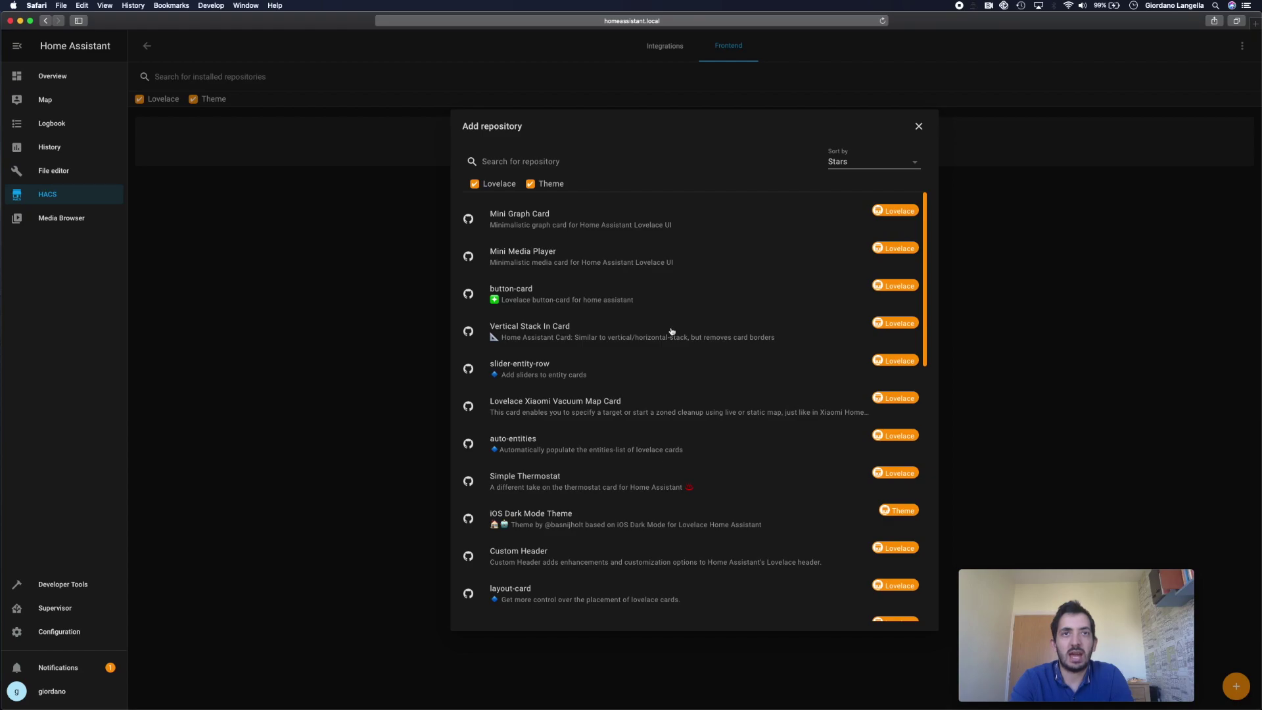
{"action": "left_click", "coordinate": [529, 255]}
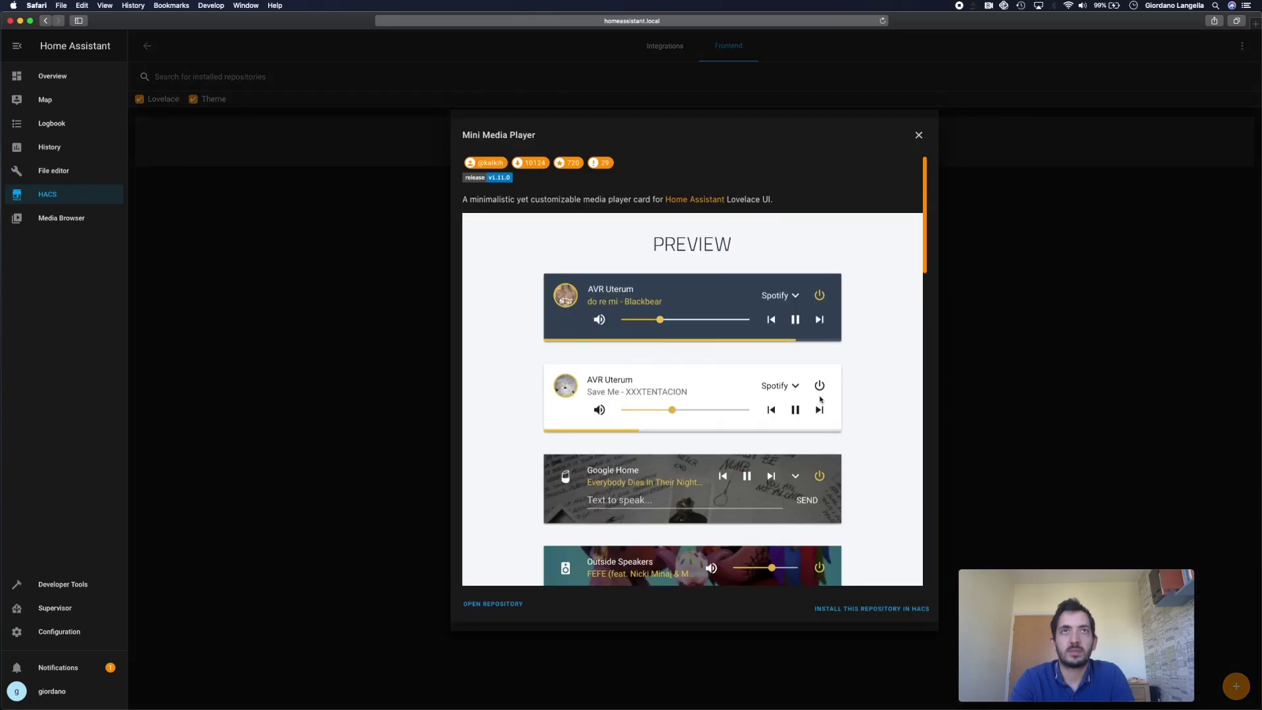
- Review Mini Media Player's features and example cards, then start installing it
{"action": "scroll", "coordinate": [860, 439], "scroll_direction": "down", "scroll_amount": 5}
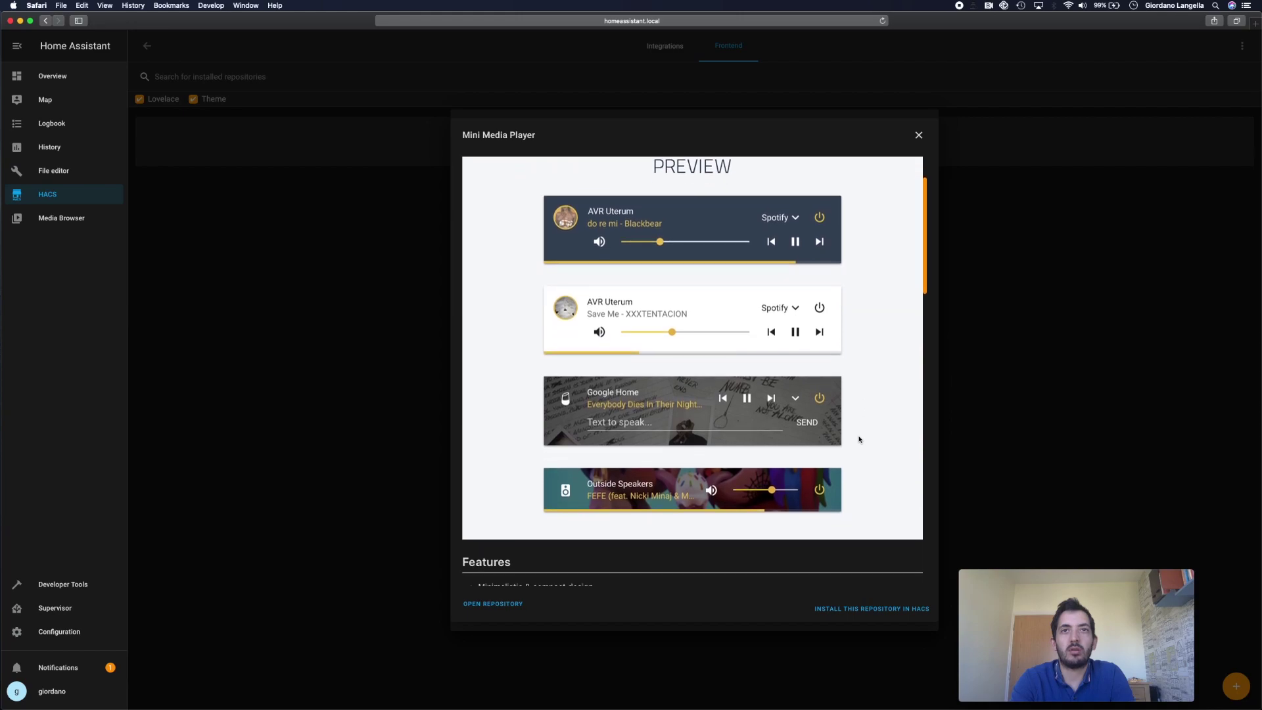
{"action": "scroll", "coordinate": [859, 440], "scroll_direction": "up", "scroll_amount": 5}
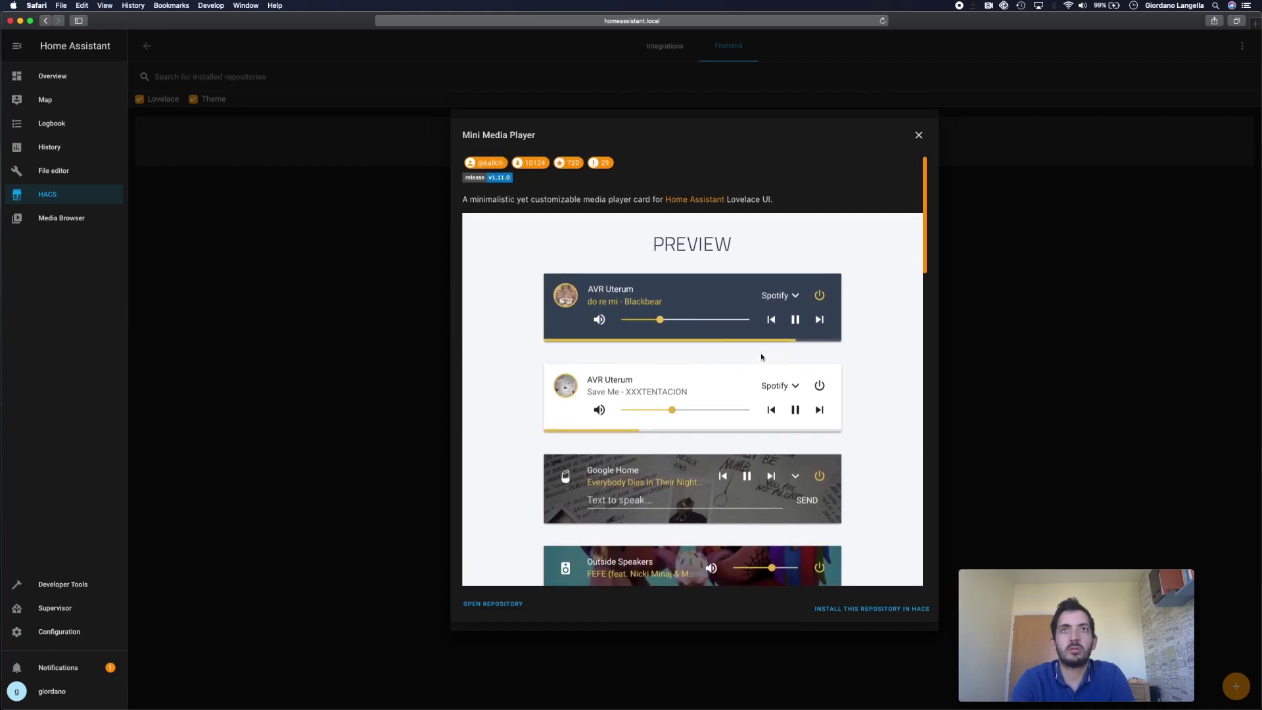
{"action": "scroll", "coordinate": [889, 332], "scroll_direction": "down", "scroll_amount": 9}
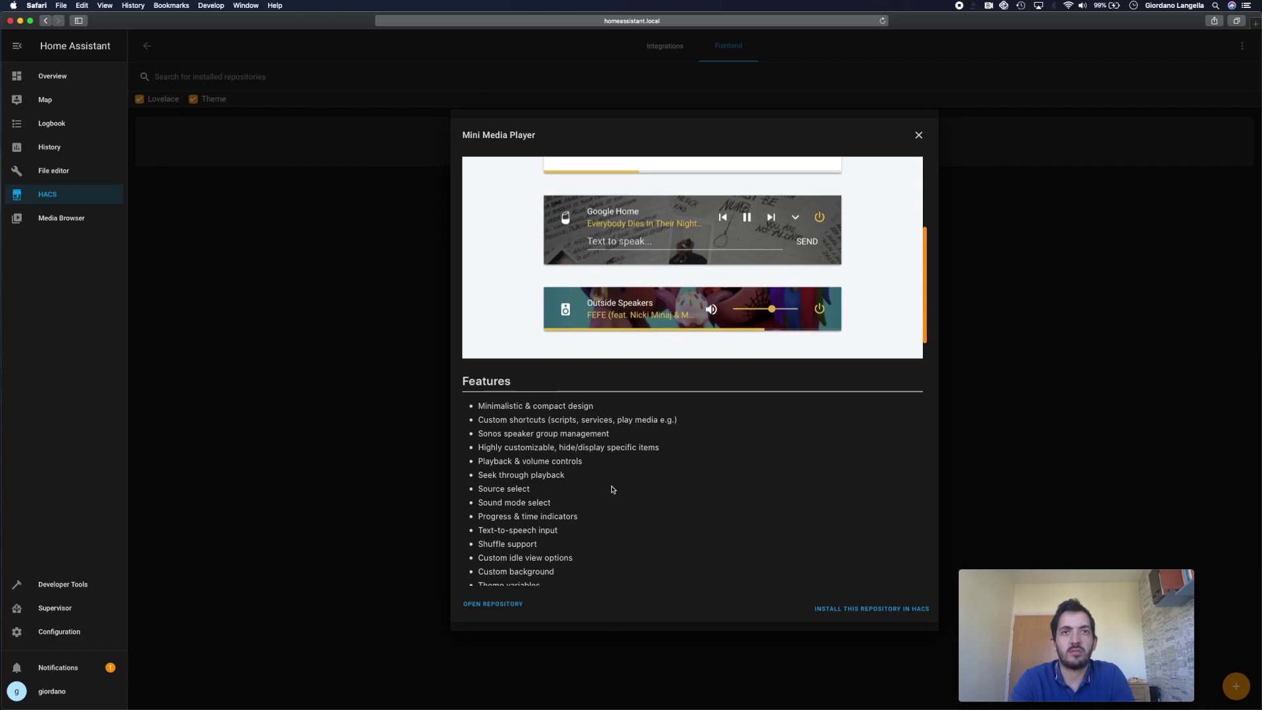
{"action": "scroll", "coordinate": [611, 490], "scroll_direction": "down", "scroll_amount": 5}
{"action": "scroll", "coordinate": [612, 490], "scroll_direction": "down", "scroll_amount": 8}
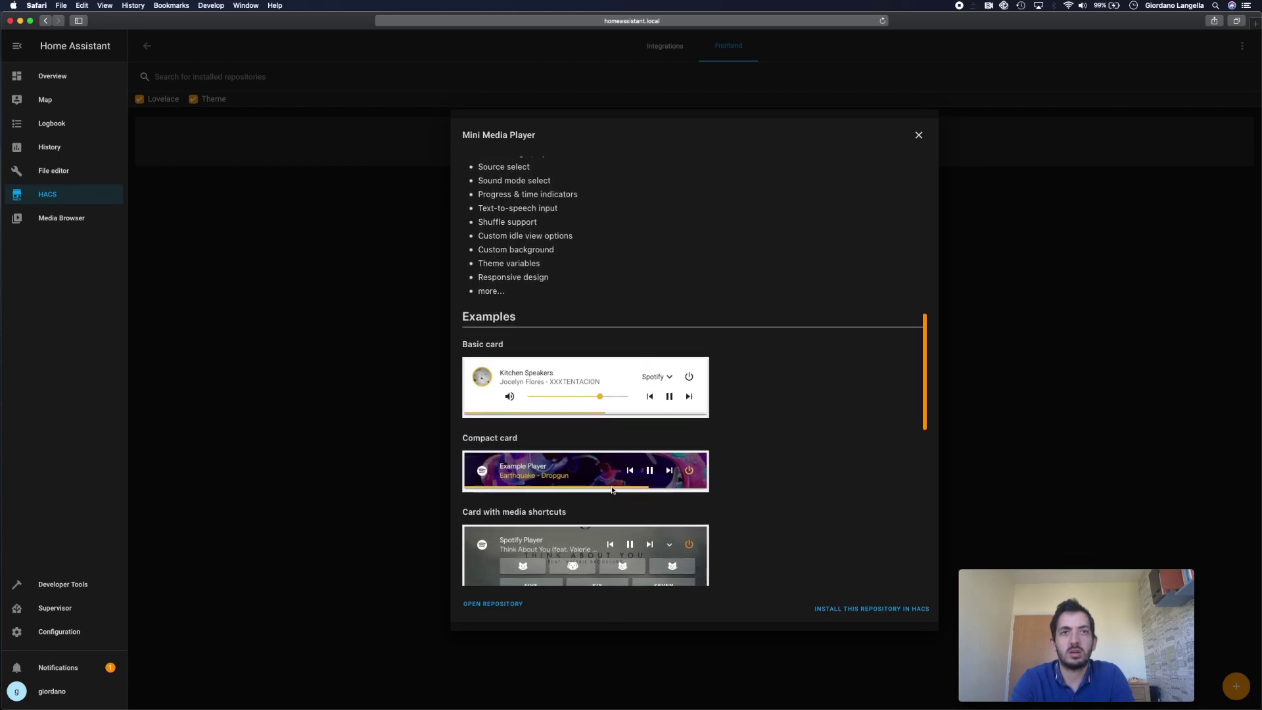
{"action": "scroll", "coordinate": [755, 522], "scroll_direction": "down", "scroll_amount": 8}
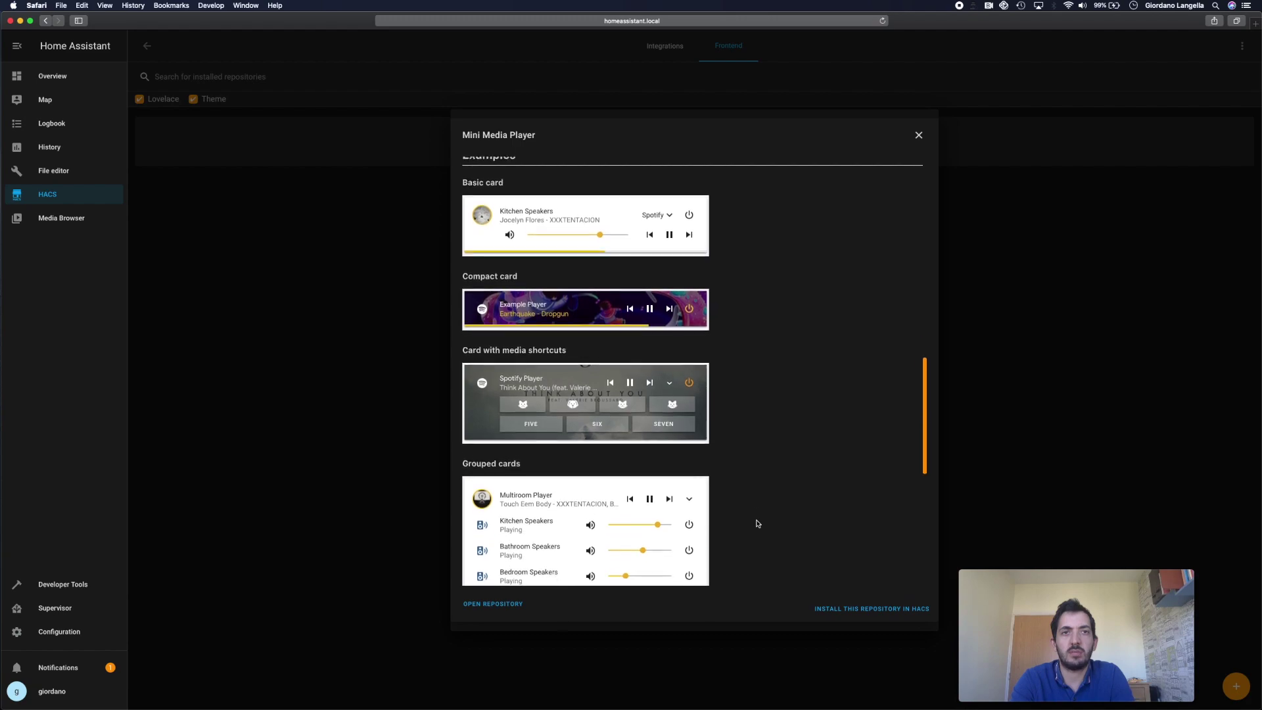
{"action": "scroll", "coordinate": [757, 523], "scroll_direction": "down", "scroll_amount": 7}
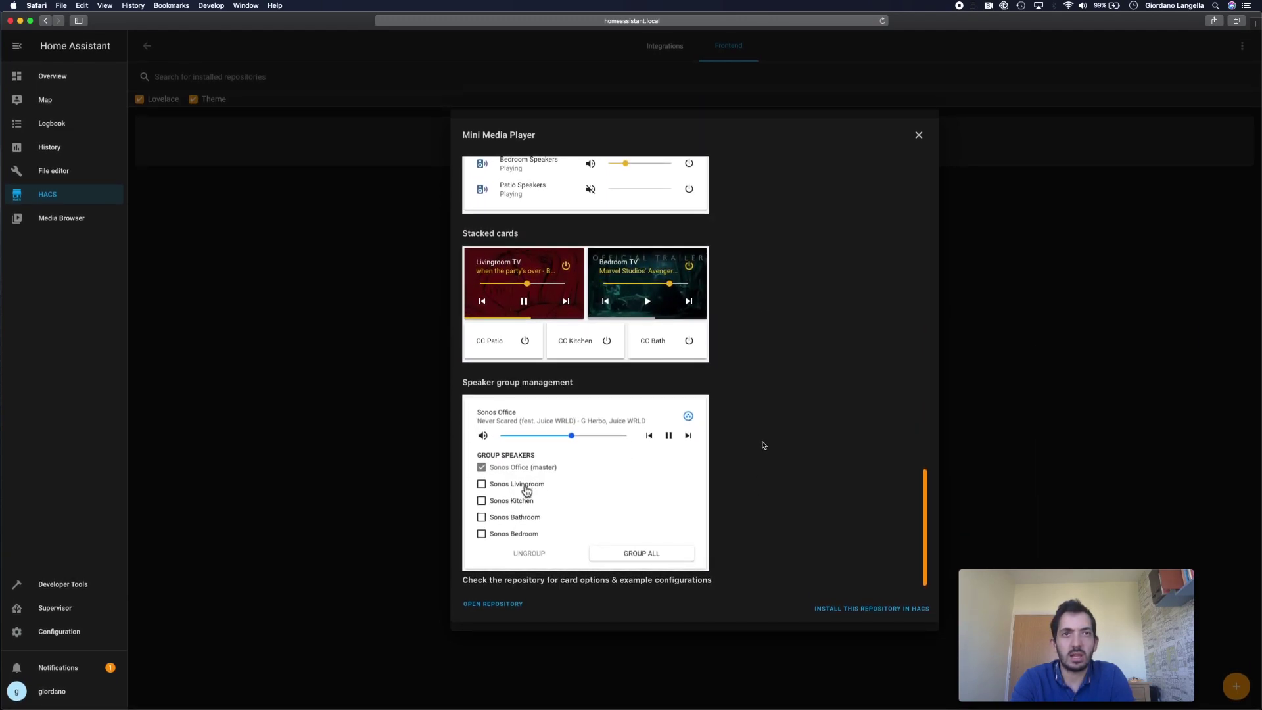
{"action": "left_click", "coordinate": [888, 609]}
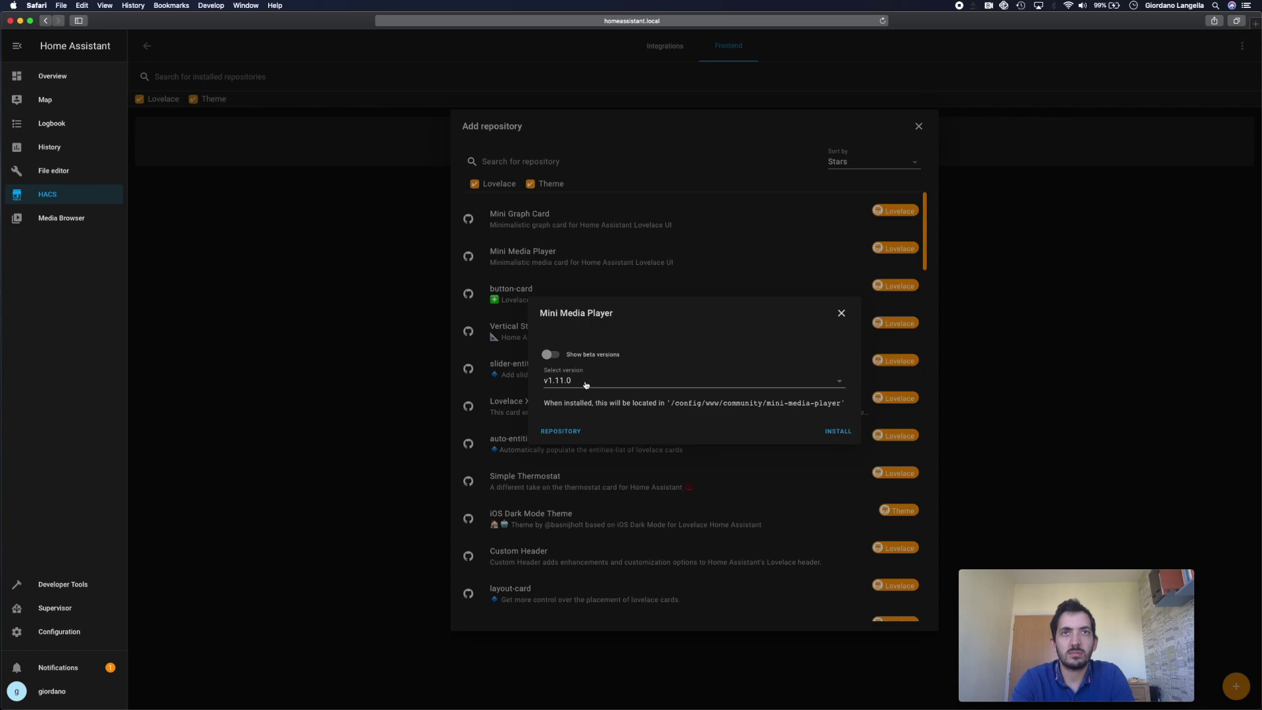
- Install Mini Media Player version v1.11.0 and reload the page to clear the cache
{"action": "left_click", "coordinate": [736, 387]}
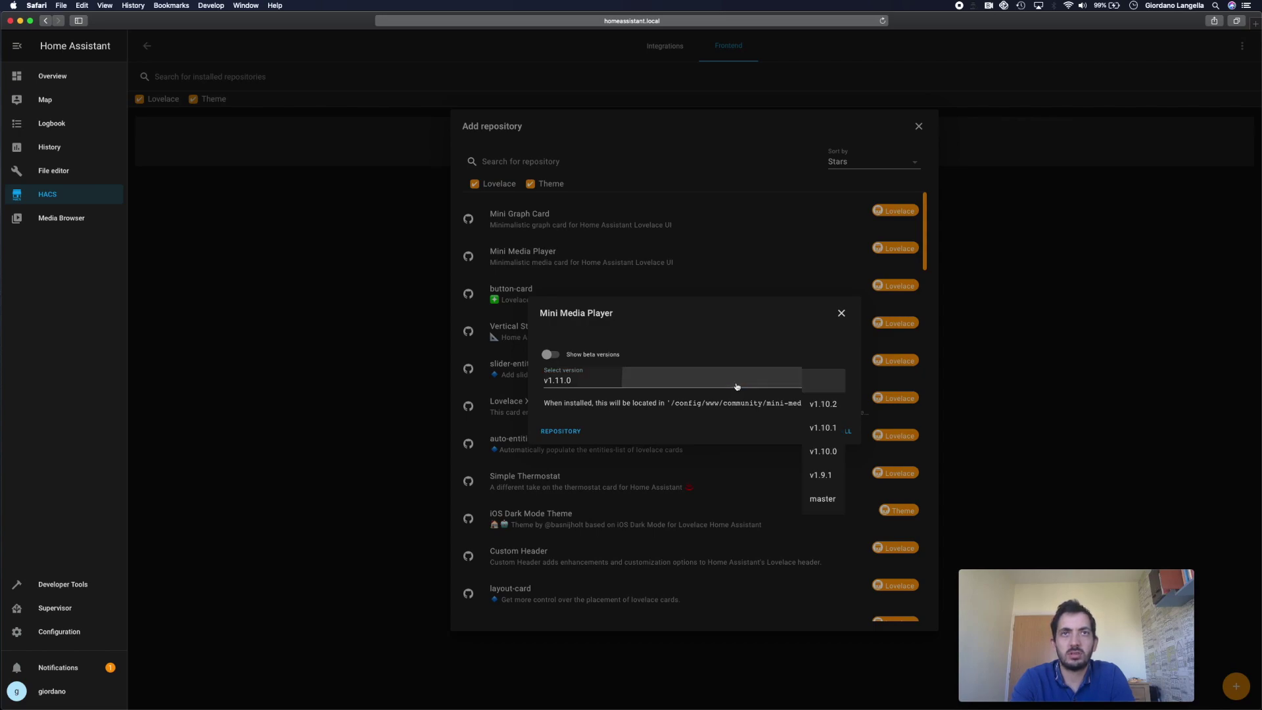
{"action": "left_click", "coordinate": [742, 339]}
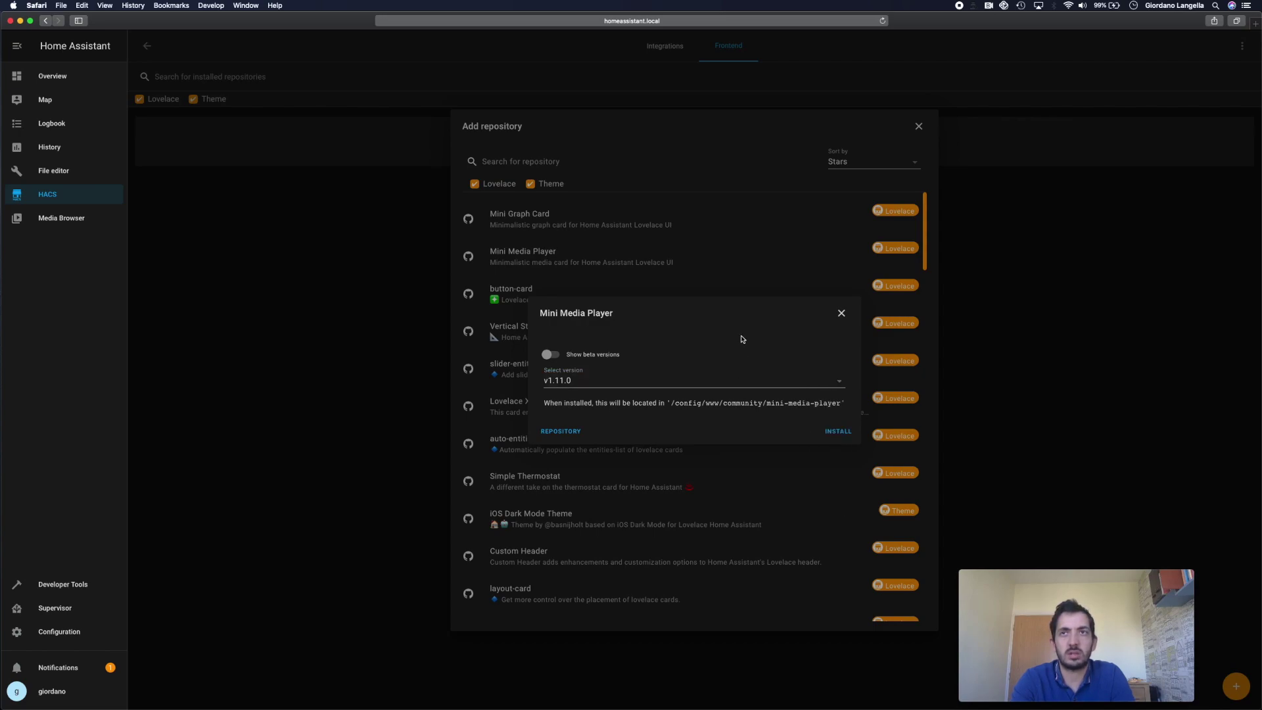
{"action": "left_click", "coordinate": [838, 431]}
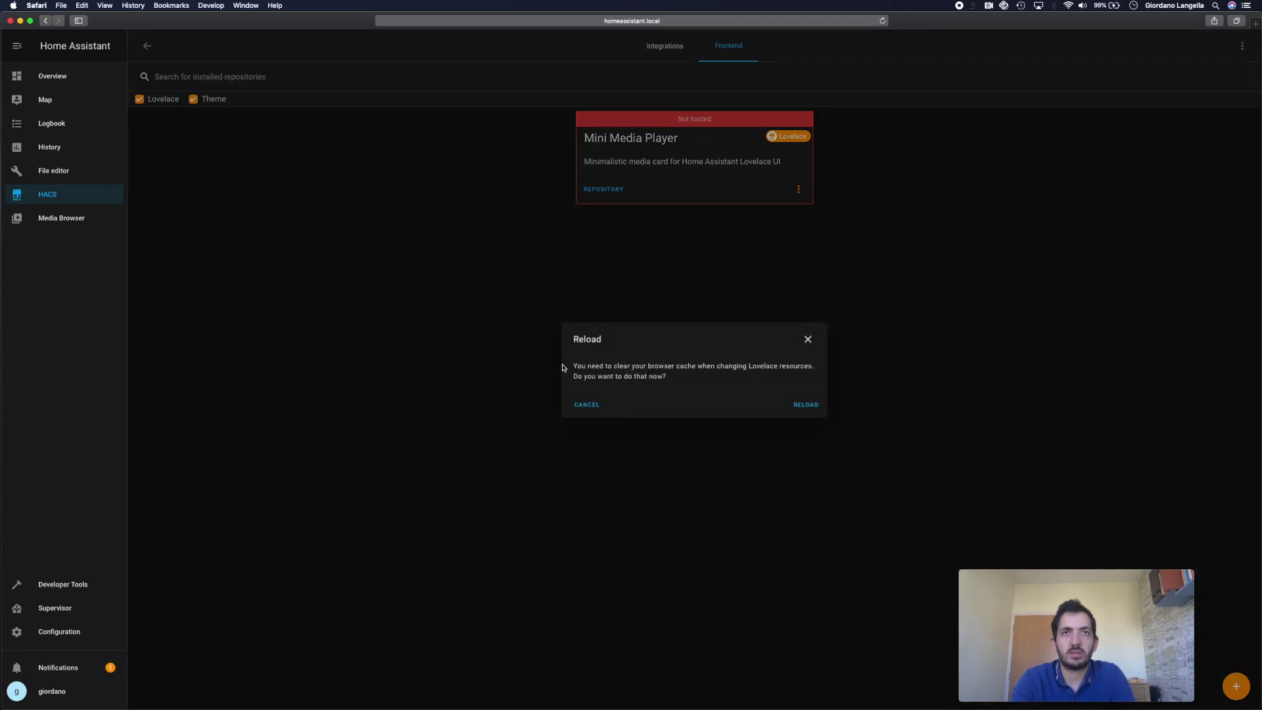
{"action": "left_click", "coordinate": [806, 405]}
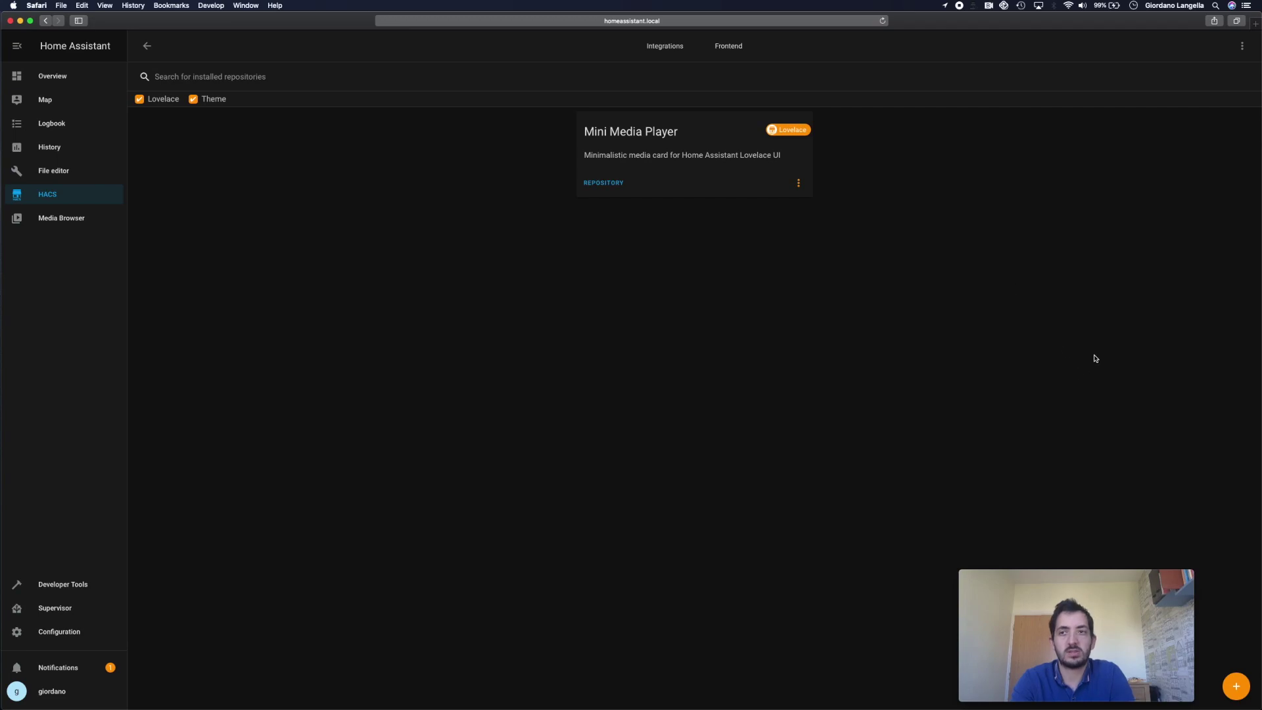
- Add and install the Mini Graph Card repository, then view its GitHub page
{"action": "left_click", "coordinate": [1236, 687]}
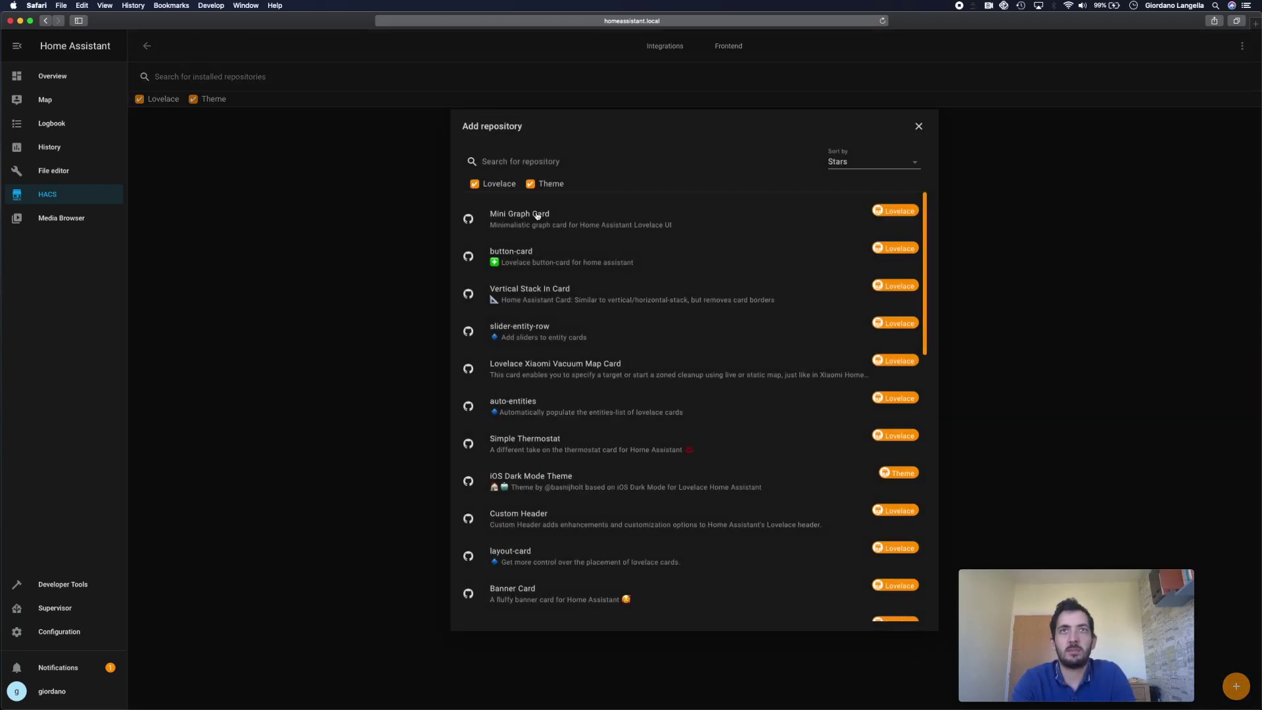
{"action": "left_click", "coordinate": [647, 220]}
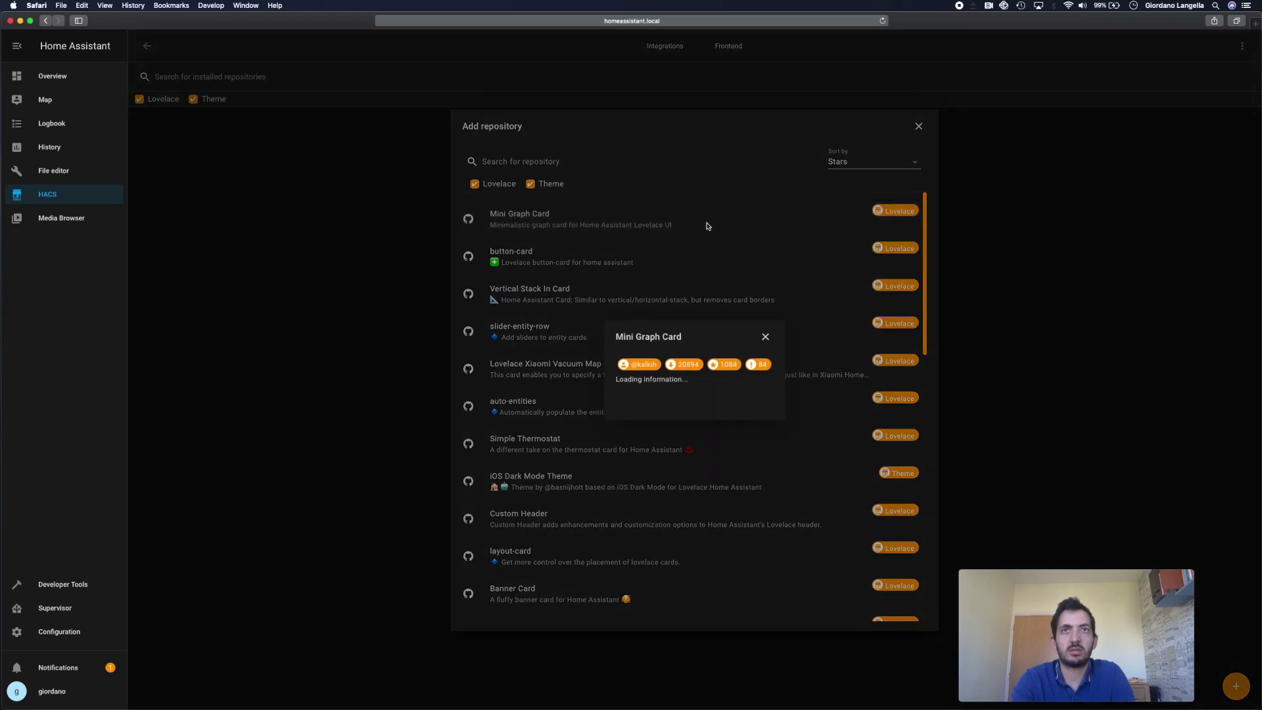
{"action": "left_click", "coordinate": [274, 164]}
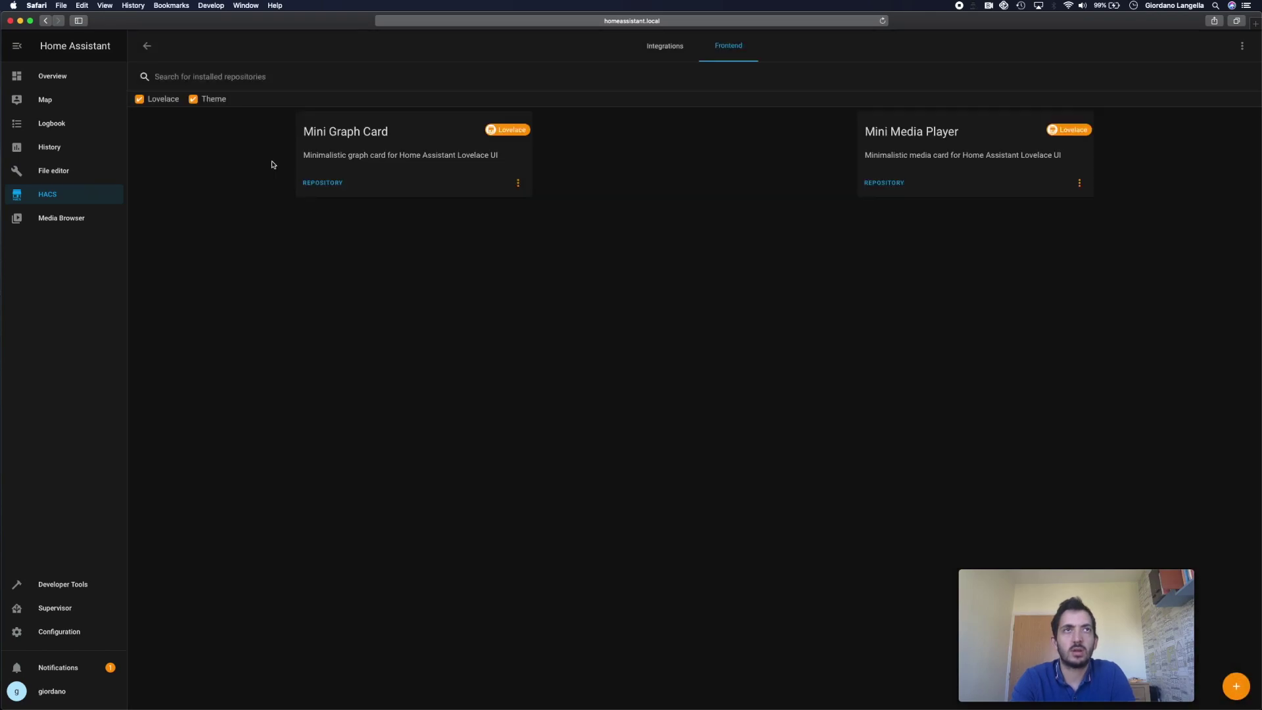
{"action": "left_click", "coordinate": [324, 187]}
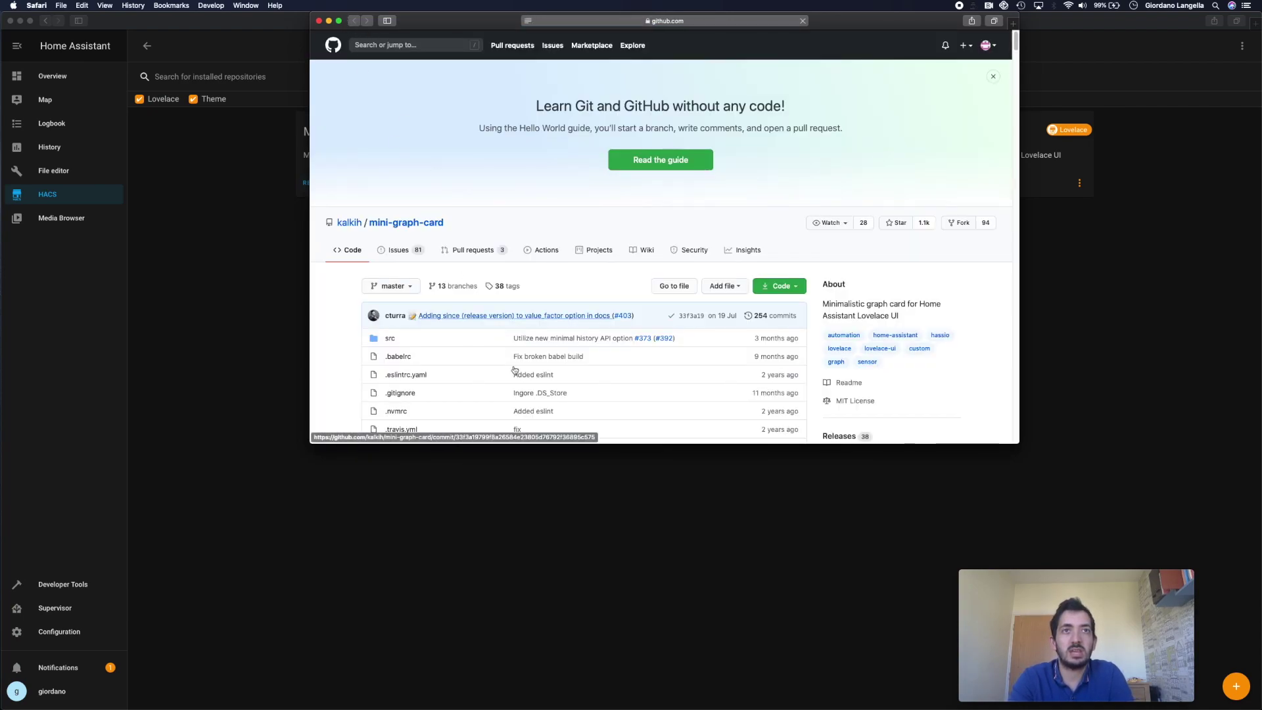
- Widen the browser window showing the mini-graph-card README to the full screen width
{"action": "scroll", "coordinate": [519, 374], "scroll_direction": "down", "scroll_amount": 2}
{"action": "left_click_drag", "start_coordinate": [560, 445], "coordinate": [560, 665]}
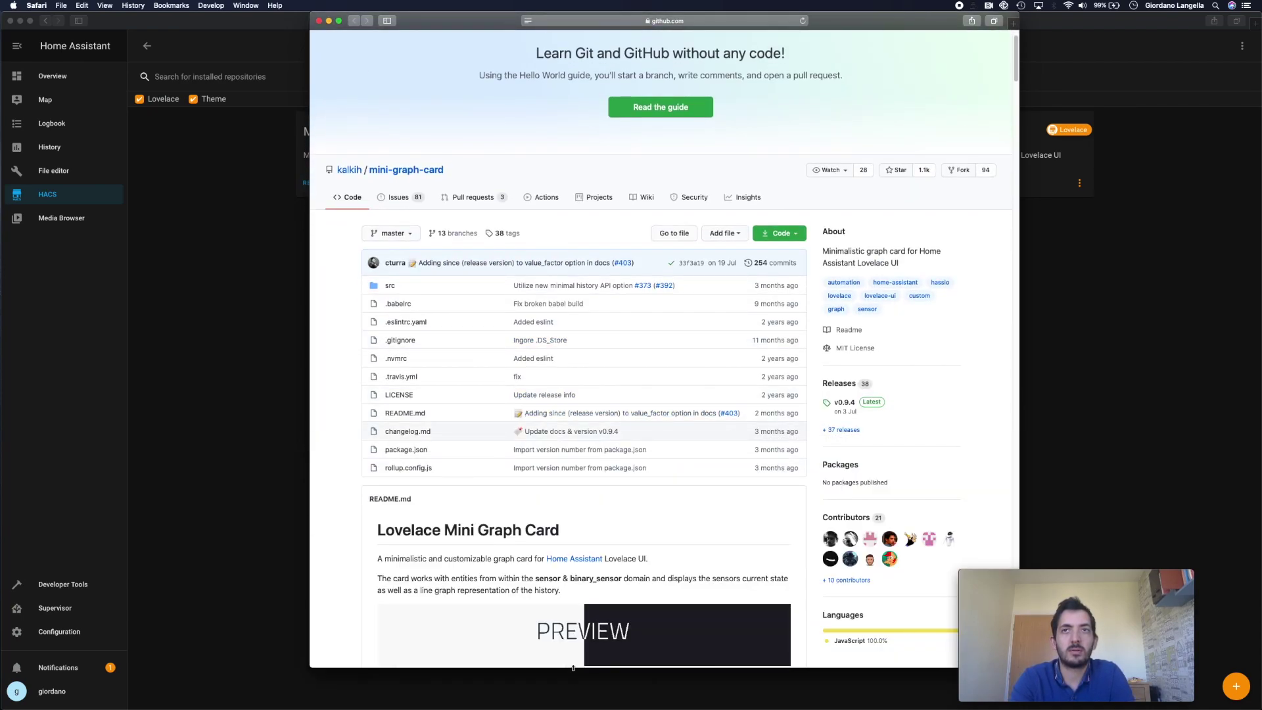
{"action": "scroll", "coordinate": [585, 353], "scroll_direction": "down", "scroll_amount": 3}
{"action": "left_click_drag", "start_coordinate": [308, 355], "coordinate": [12, 355]}
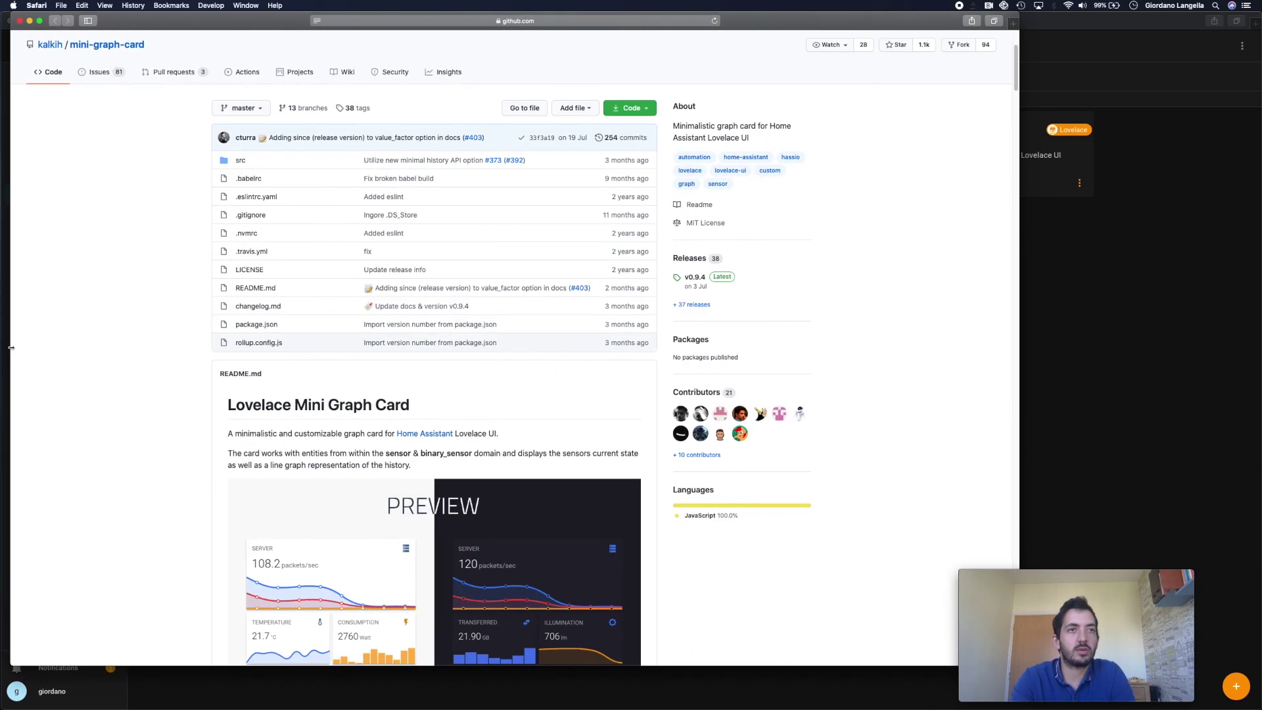
{"action": "left_click_drag", "start_coordinate": [1020, 343], "coordinate": [1260, 343]}
- Scroll the README through the CLI install, Updating and example configuration sections
{"action": "scroll", "coordinate": [510, 423], "scroll_direction": "down", "scroll_amount": 2}
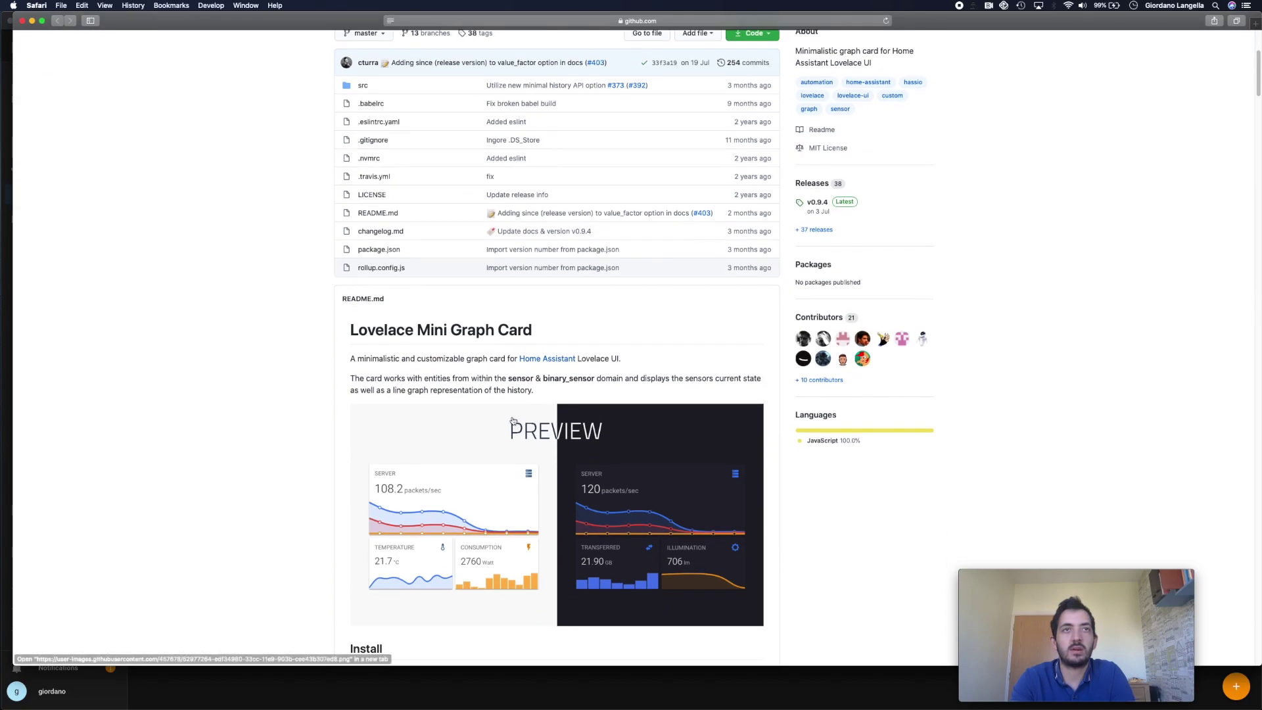
{"action": "scroll", "coordinate": [511, 421], "scroll_direction": "up", "scroll_amount": 5}
{"action": "scroll", "coordinate": [512, 421], "scroll_direction": "down", "scroll_amount": 3}
{"action": "scroll", "coordinate": [511, 420], "scroll_direction": "down", "scroll_amount": 3}
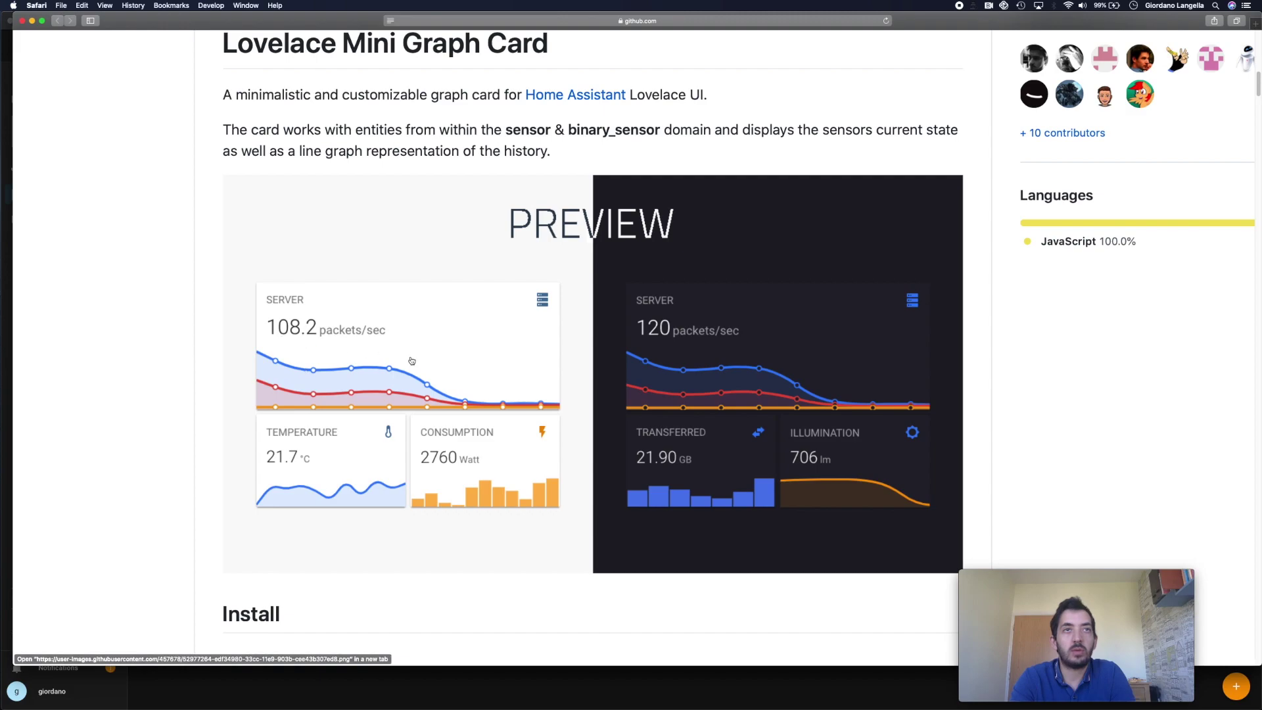
{"action": "scroll", "coordinate": [150, 371], "scroll_direction": "down", "scroll_amount": 2}
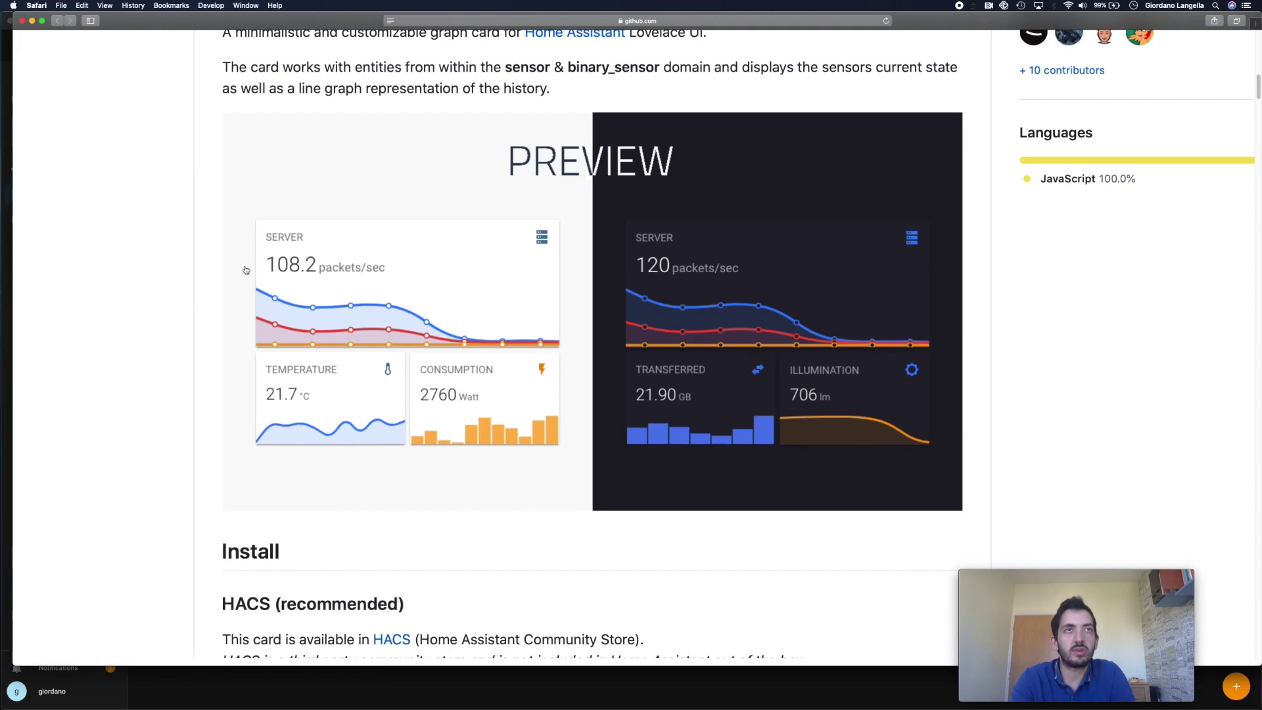
{"action": "scroll", "coordinate": [164, 397], "scroll_direction": "down", "scroll_amount": 2}
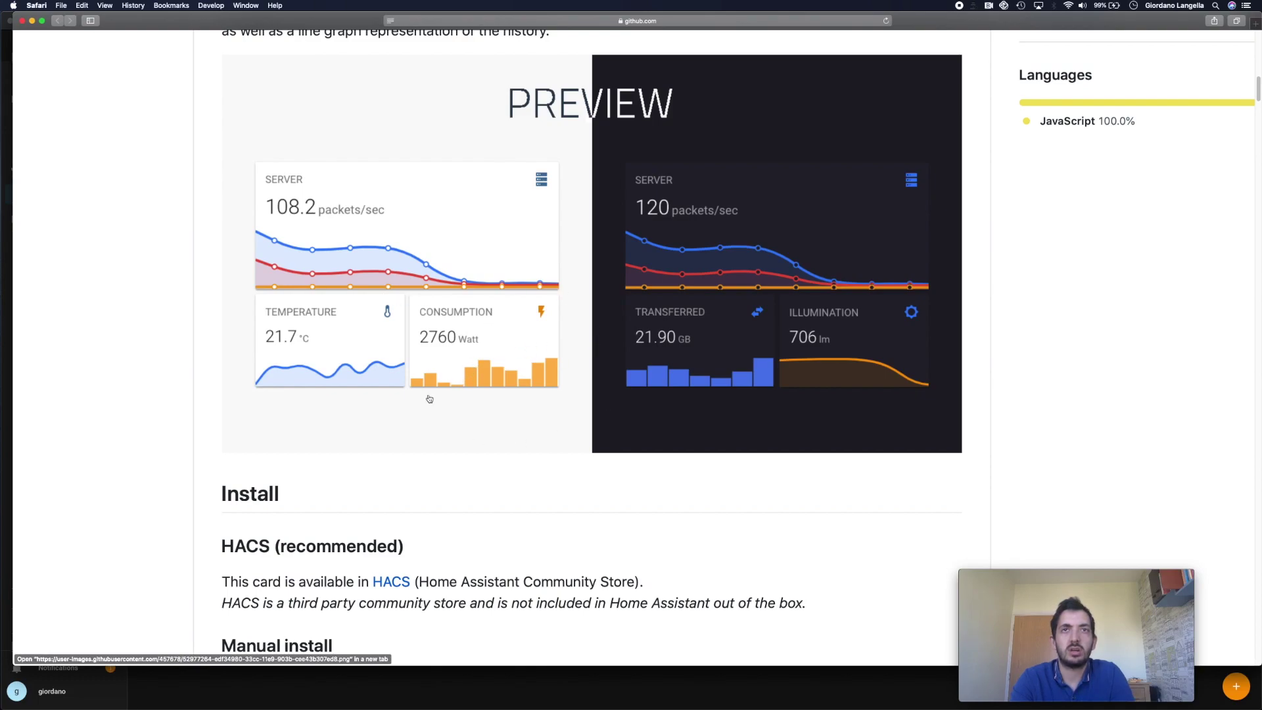
{"action": "scroll", "coordinate": [484, 526], "scroll_direction": "down", "scroll_amount": 10}
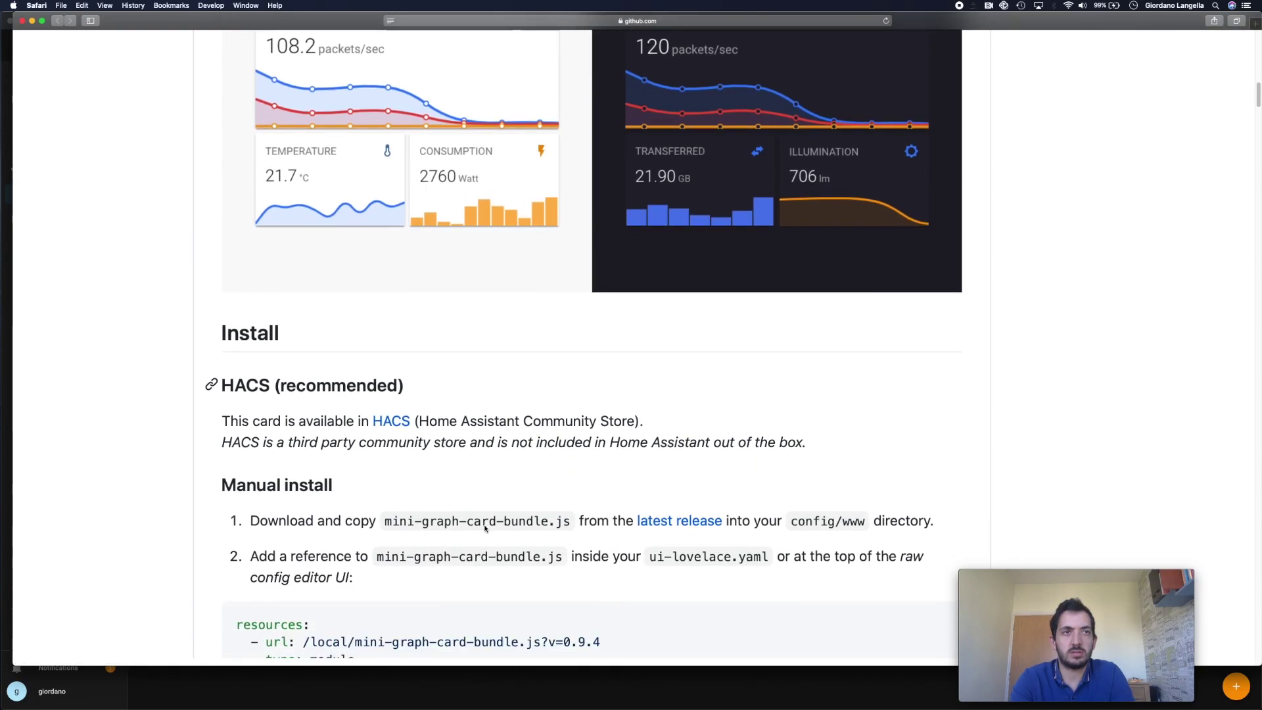
{"action": "scroll", "coordinate": [485, 528], "scroll_direction": "down", "scroll_amount": 10}
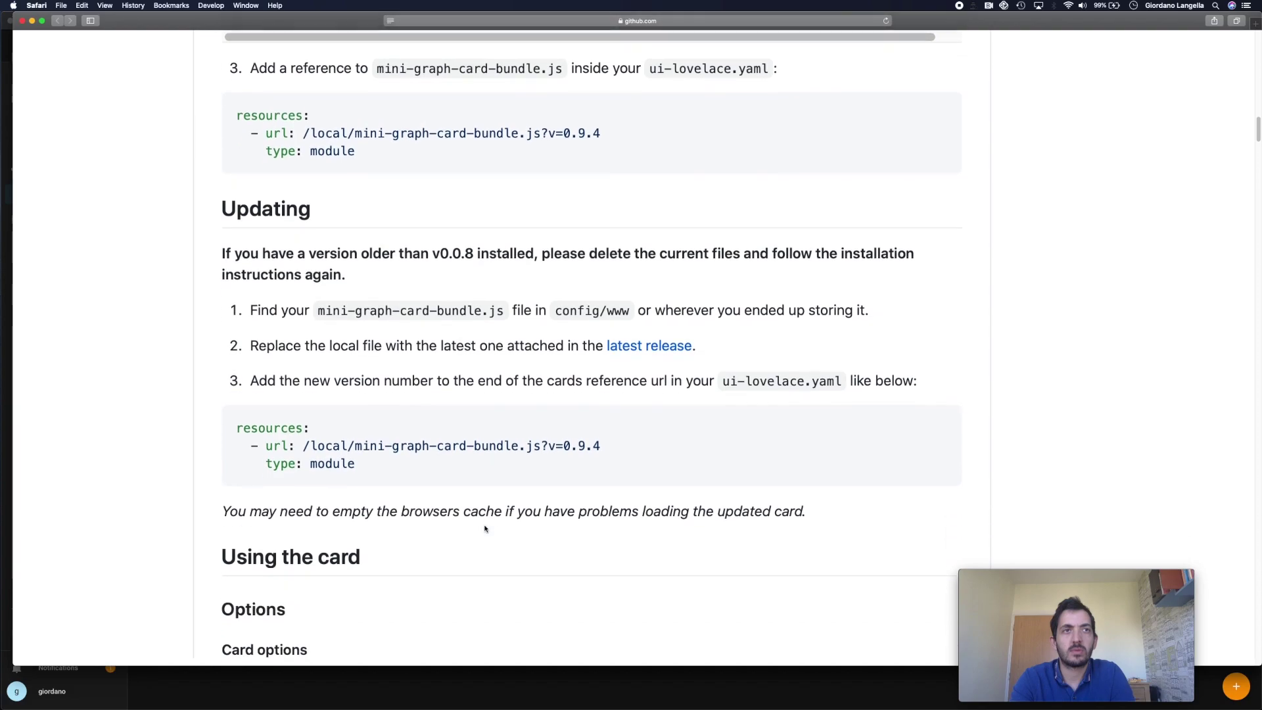
{"action": "scroll", "coordinate": [485, 527], "scroll_direction": "down", "scroll_amount": 15}
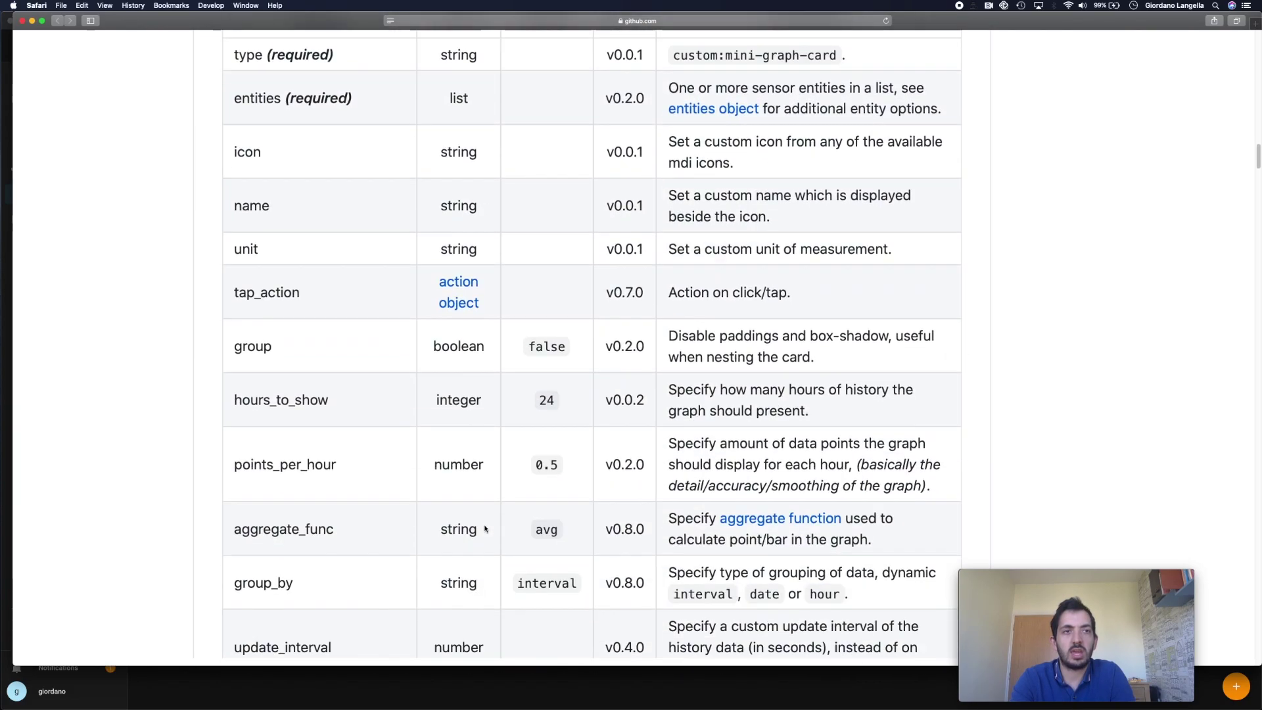
{"action": "scroll", "coordinate": [484, 528], "scroll_direction": "down", "scroll_amount": 20}
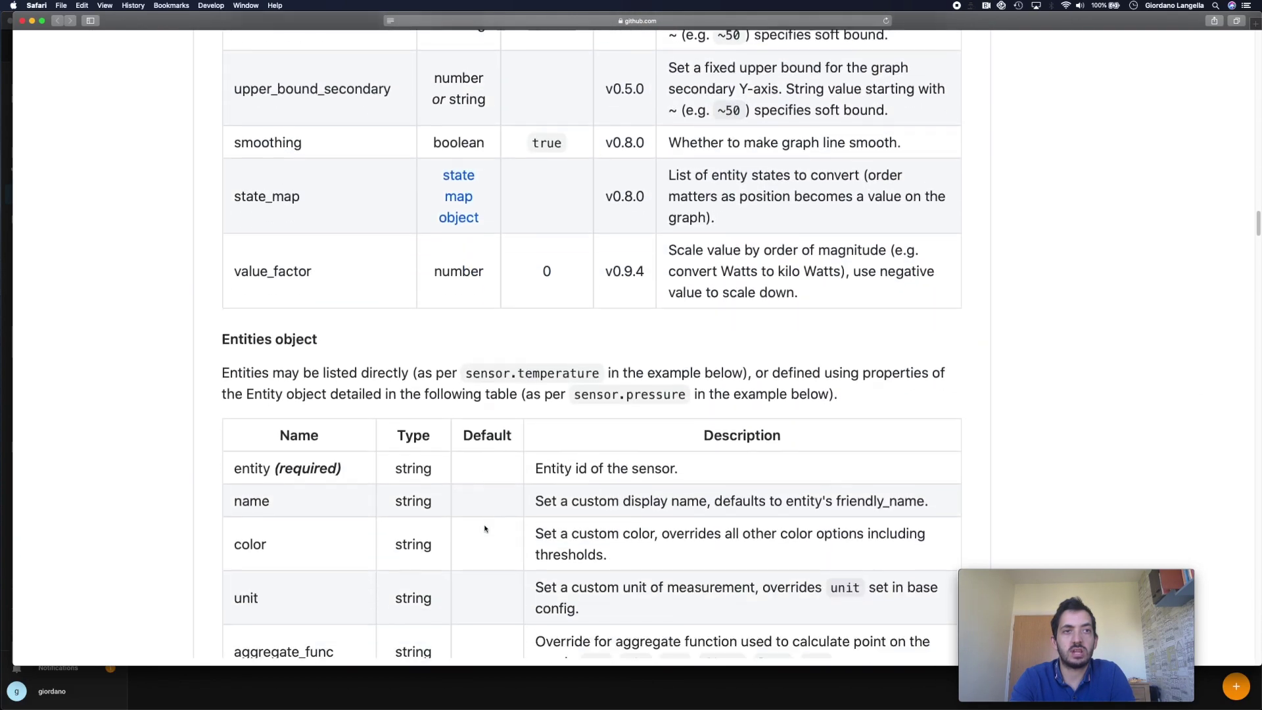
{"action": "scroll", "coordinate": [485, 527], "scroll_direction": "down", "scroll_amount": 20}
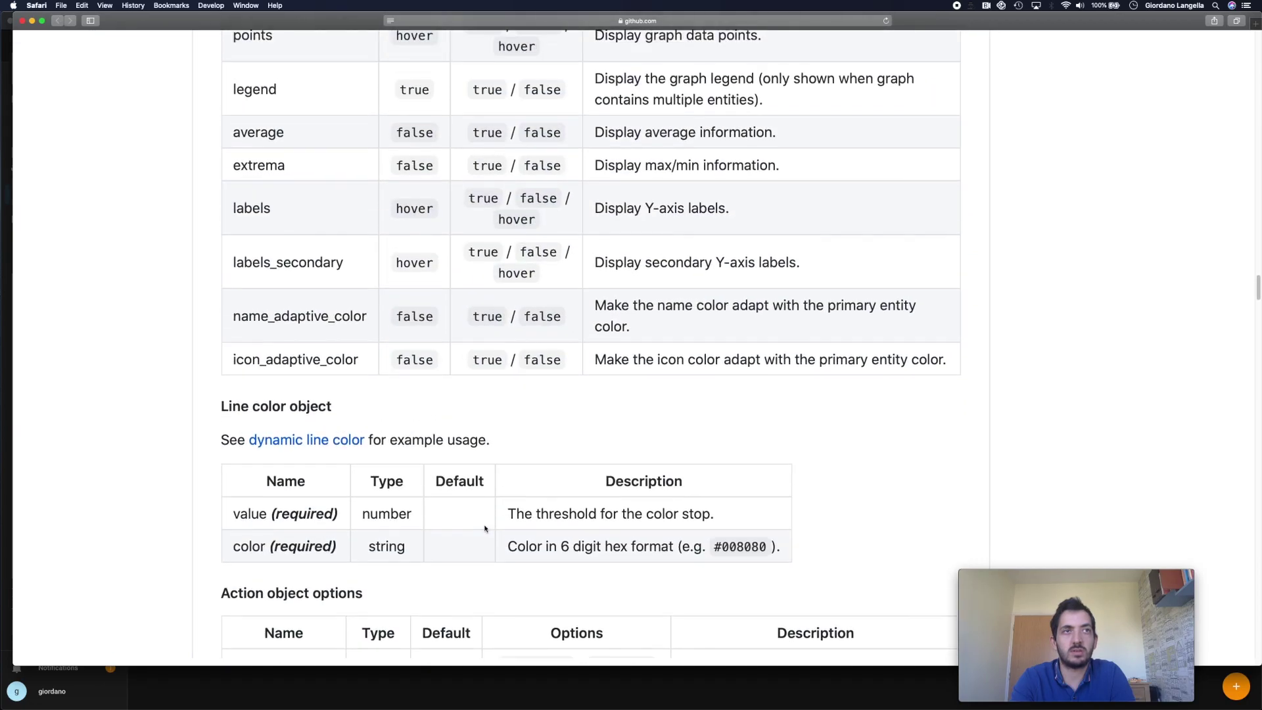
{"action": "scroll", "coordinate": [484, 527], "scroll_direction": "down", "scroll_amount": 14}
{"action": "scroll", "coordinate": [484, 527], "scroll_direction": "up", "scroll_amount": 20}
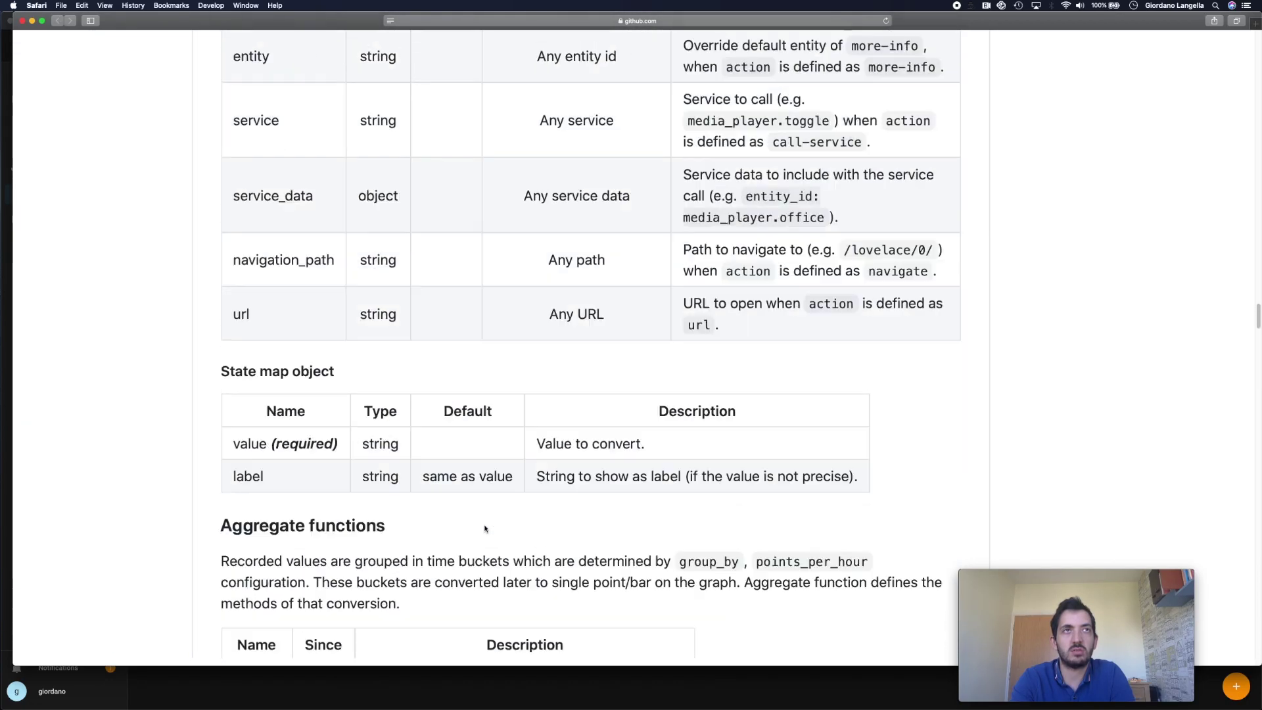
{"action": "scroll", "coordinate": [484, 528], "scroll_direction": "up", "scroll_amount": 20}
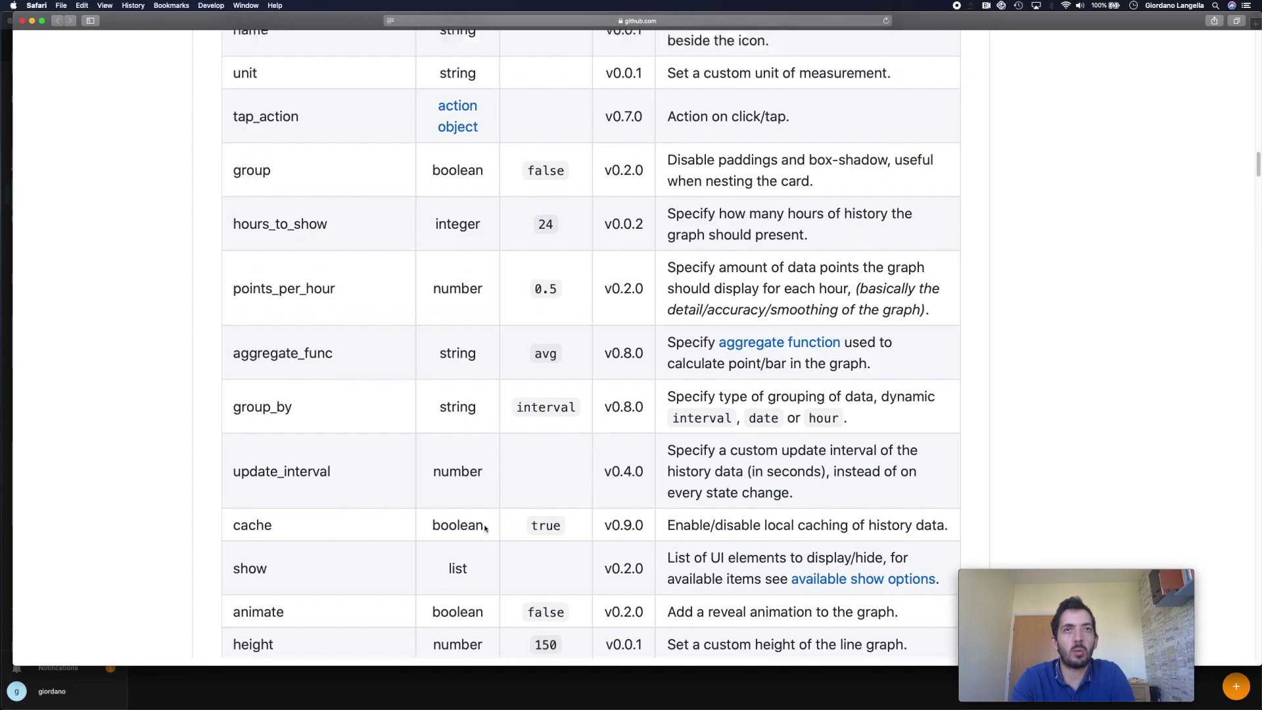
{"action": "scroll", "coordinate": [484, 528], "scroll_direction": "up", "scroll_amount": 10}
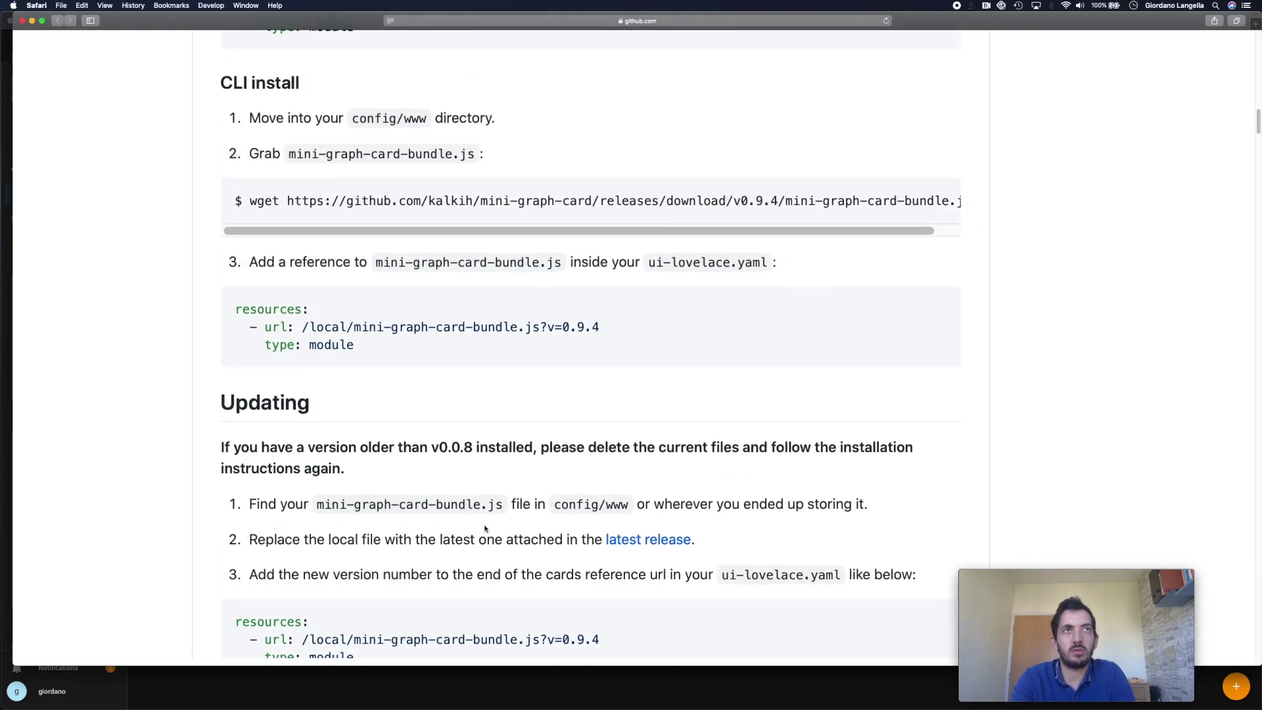
{"action": "scroll", "coordinate": [485, 528], "scroll_direction": "up", "scroll_amount": 1}
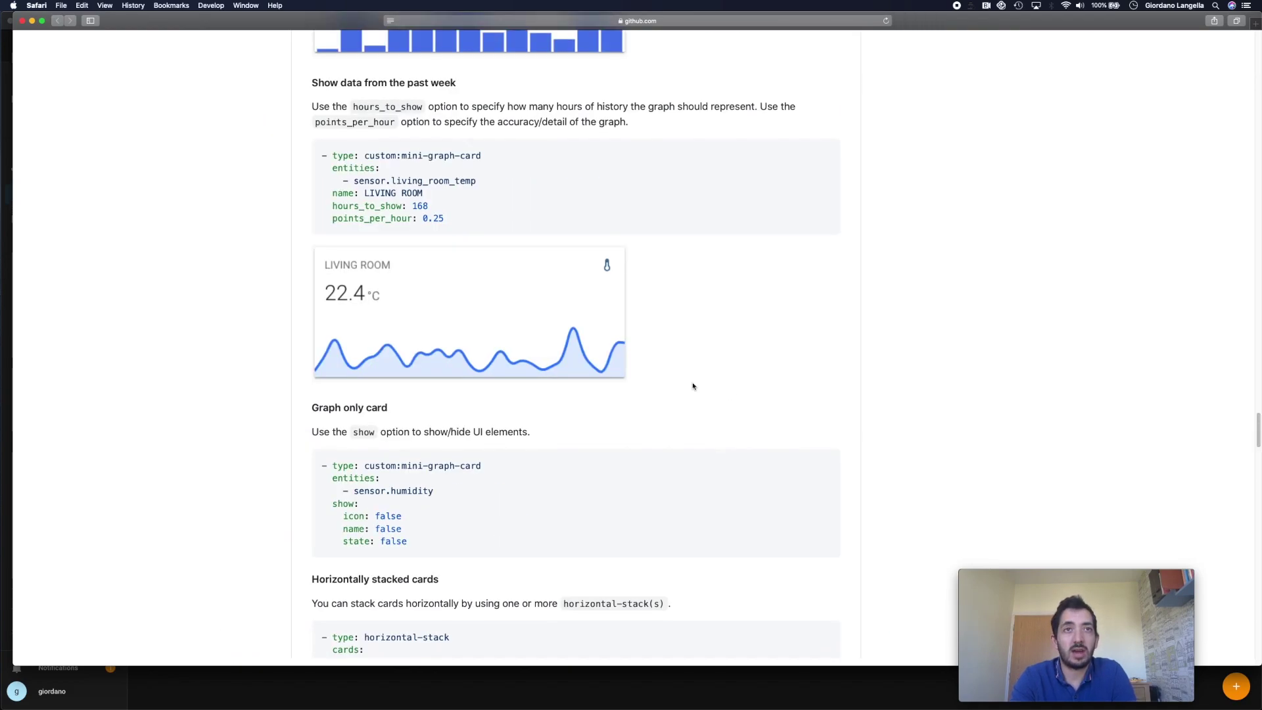
- Copy the 'Graph only card' YAML example and minimize the GitHub window
{"action": "left_click_drag", "start_coordinate": [320, 466], "coordinate": [419, 553]}
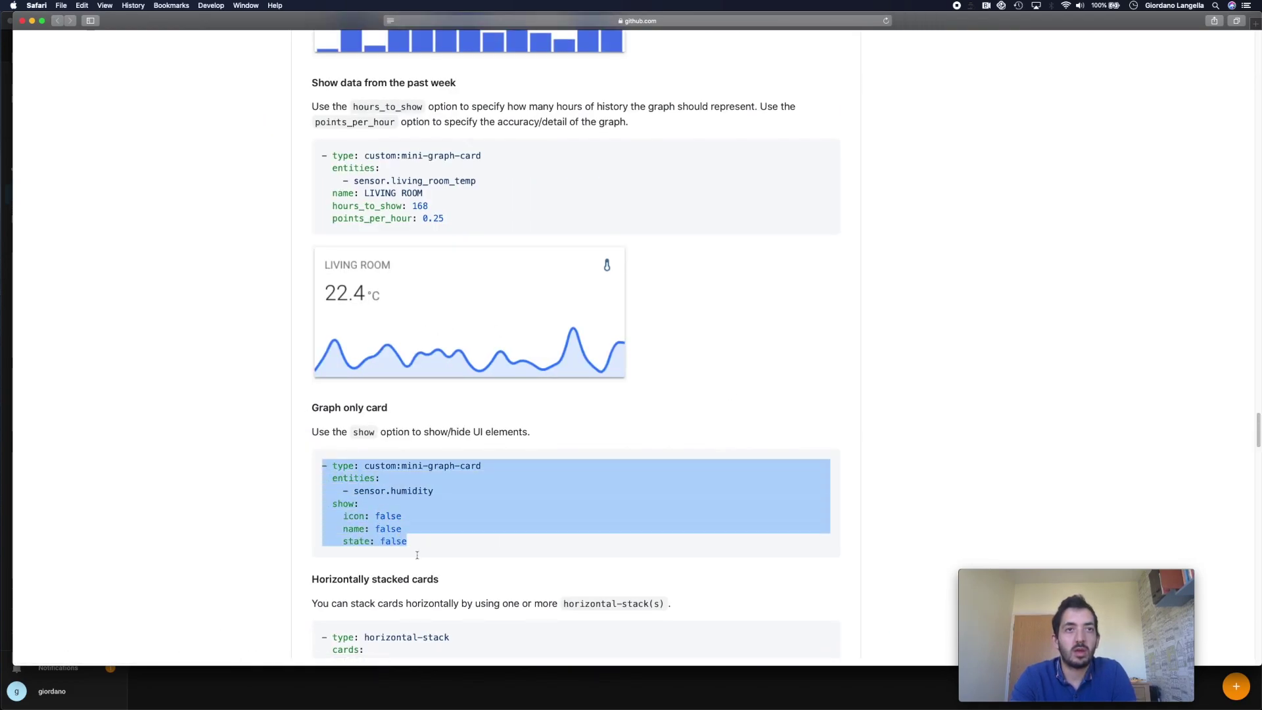
{"action": "right_click", "coordinate": [429, 502]}
{"action": "left_click", "coordinate": [464, 526]}
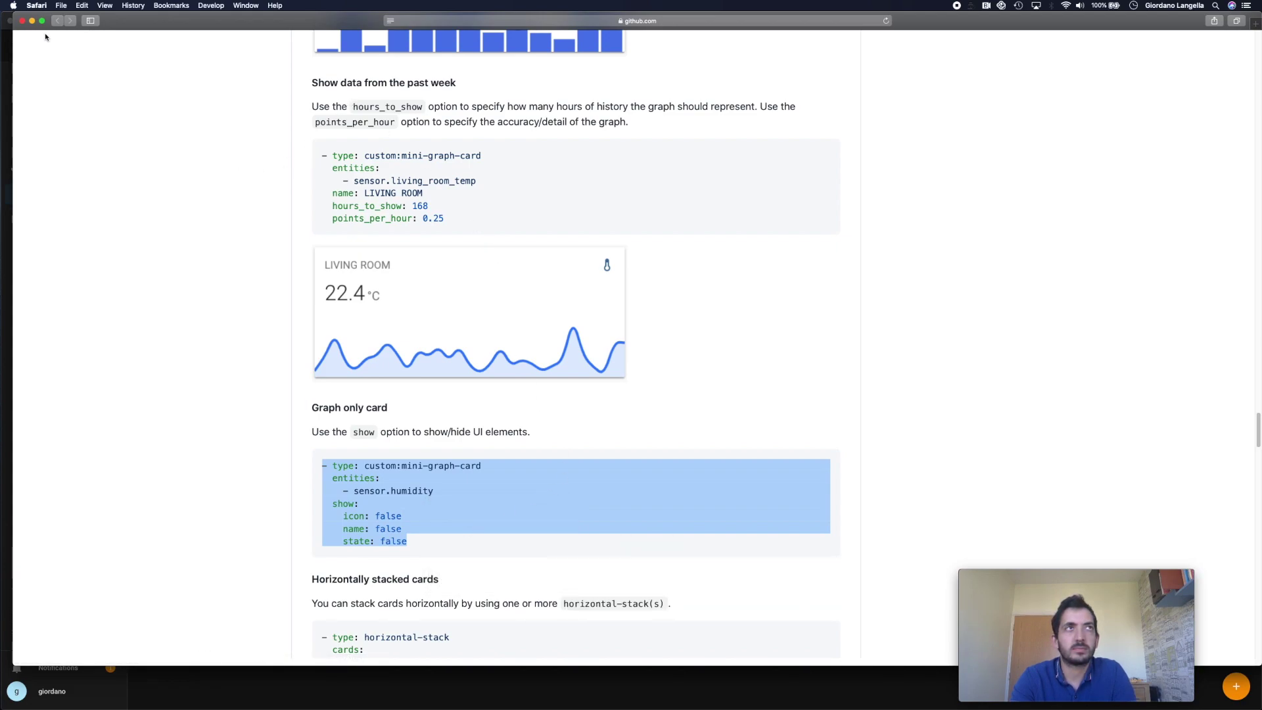
{"action": "left_click", "coordinate": [32, 21]}
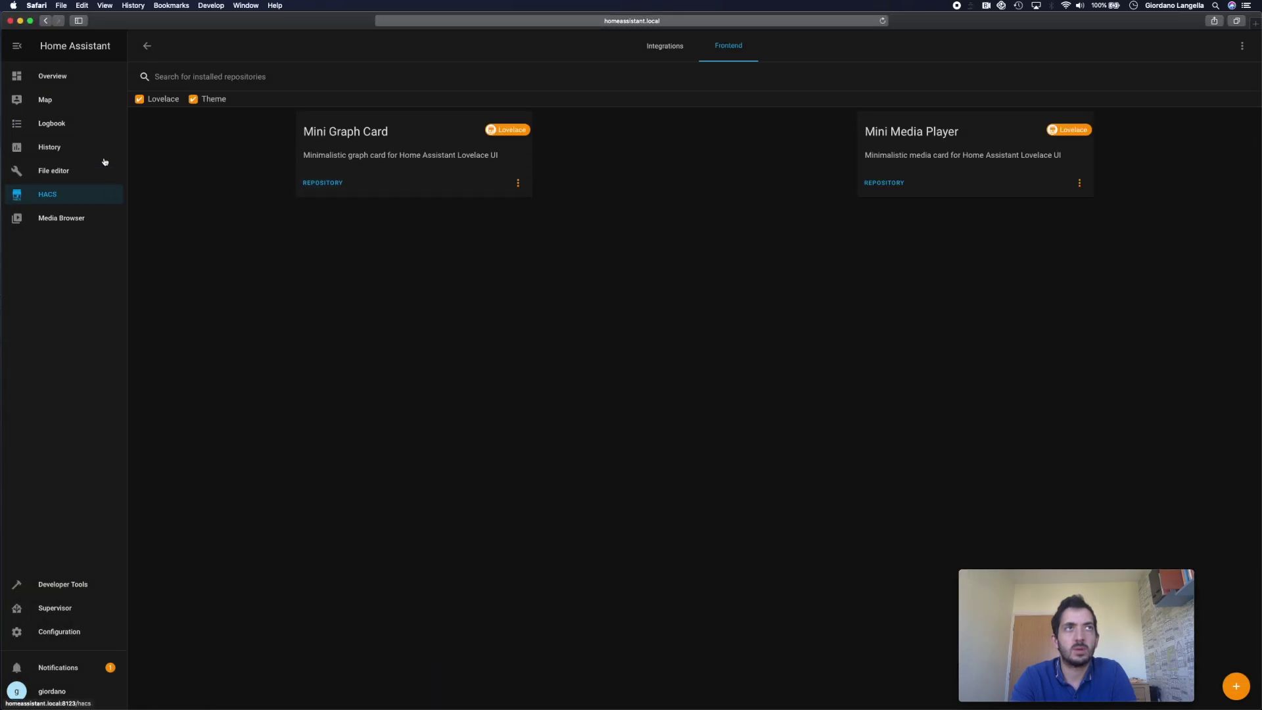
- Start a new Manual card on the Overview dashboard's Ground Floor view
{"action": "left_click", "coordinate": [78, 79]}
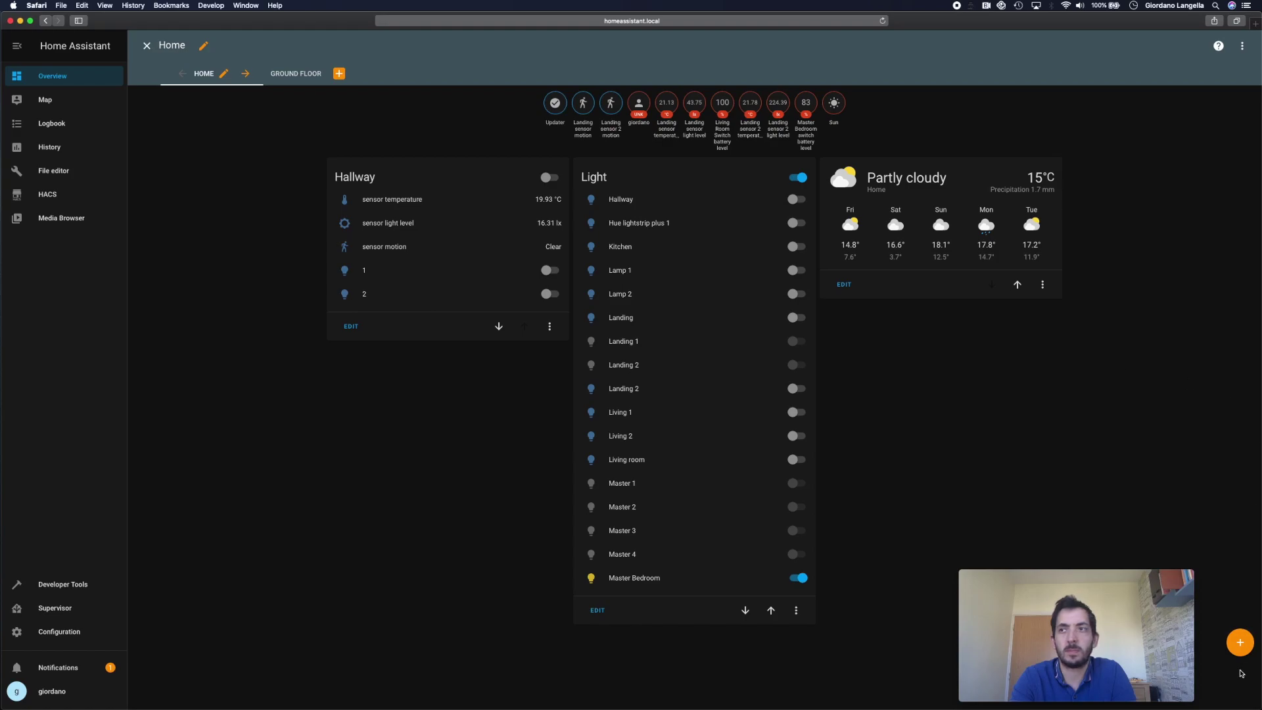
{"action": "left_click", "coordinate": [297, 77]}
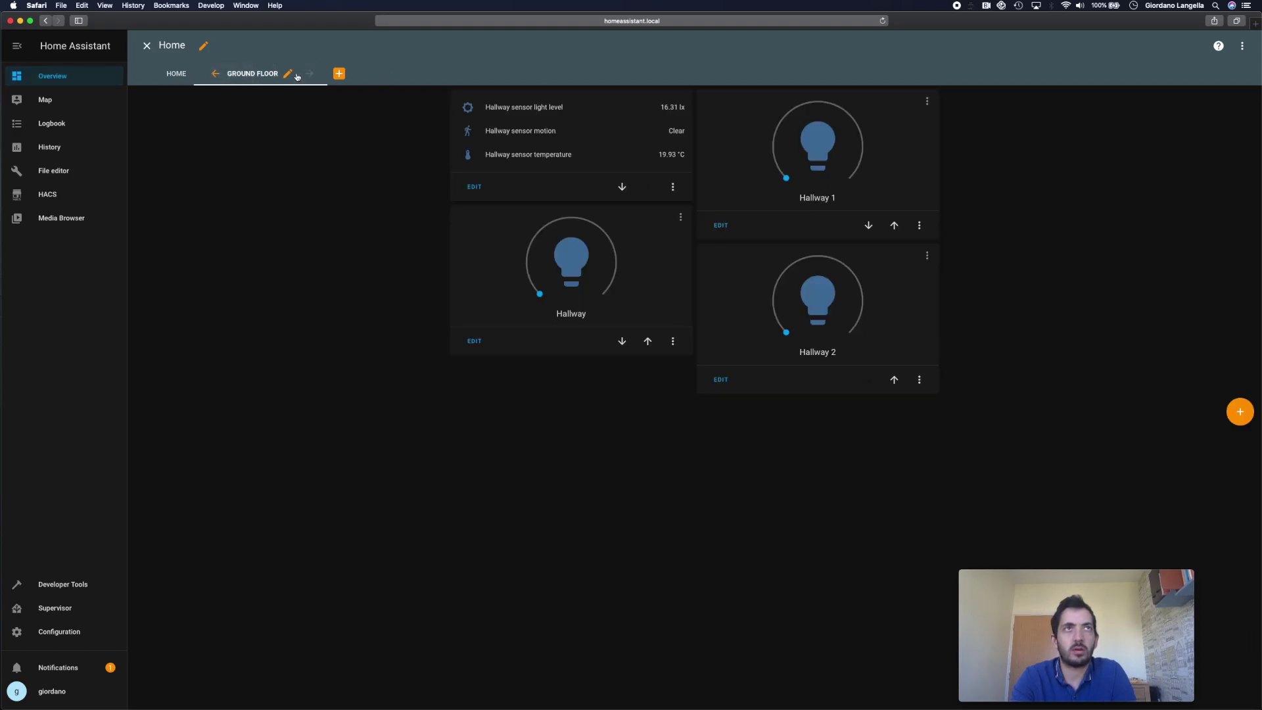
{"action": "left_click", "coordinate": [1240, 411]}
{"action": "scroll", "coordinate": [702, 474], "scroll_direction": "down", "scroll_amount": 3}
{"action": "scroll", "coordinate": [702, 473], "scroll_direction": "down", "scroll_amount": 8}
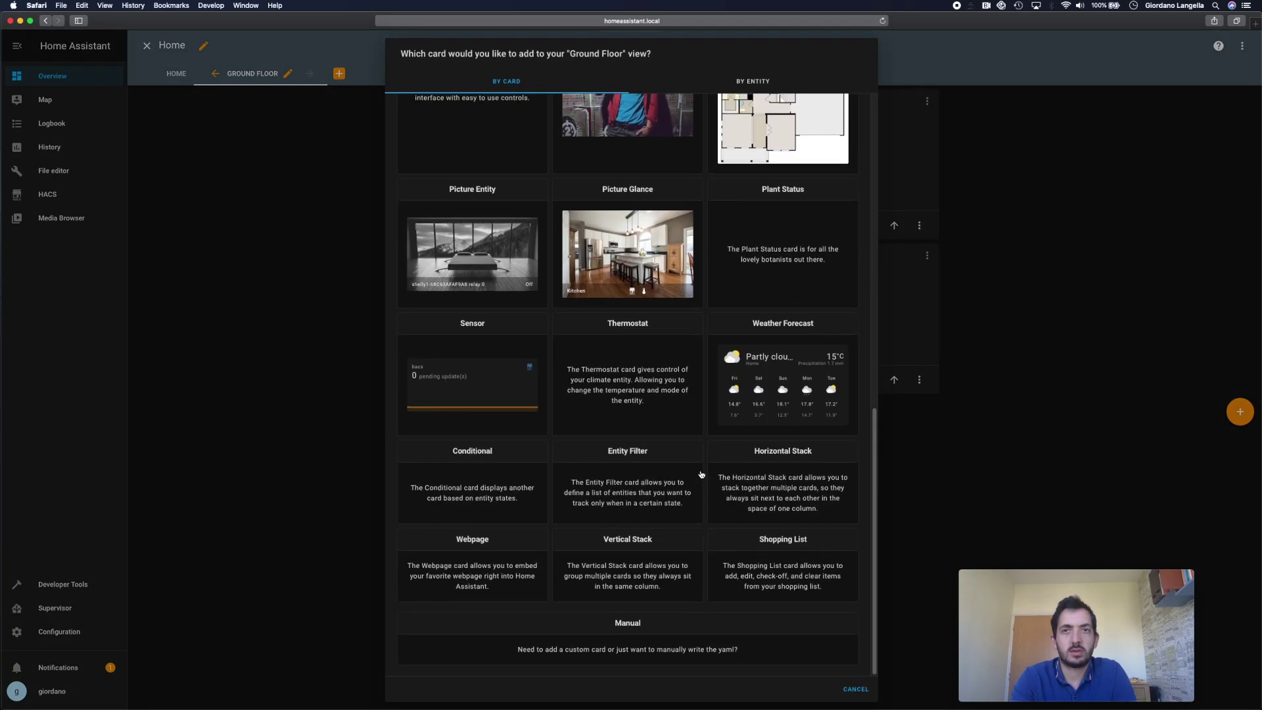
{"action": "left_click", "coordinate": [626, 629]}
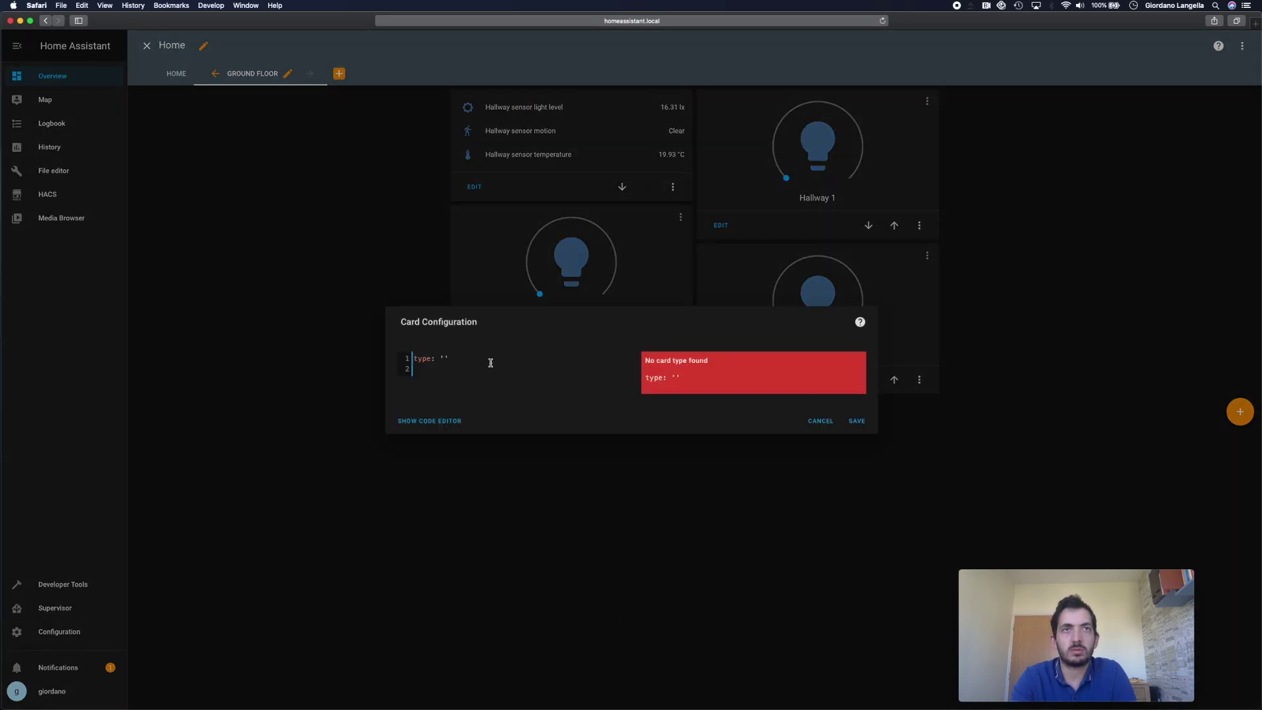
- Paste the copied mini-graph-card YAML into the card editor and select all of it
{"action": "key", "text": "super+v"}
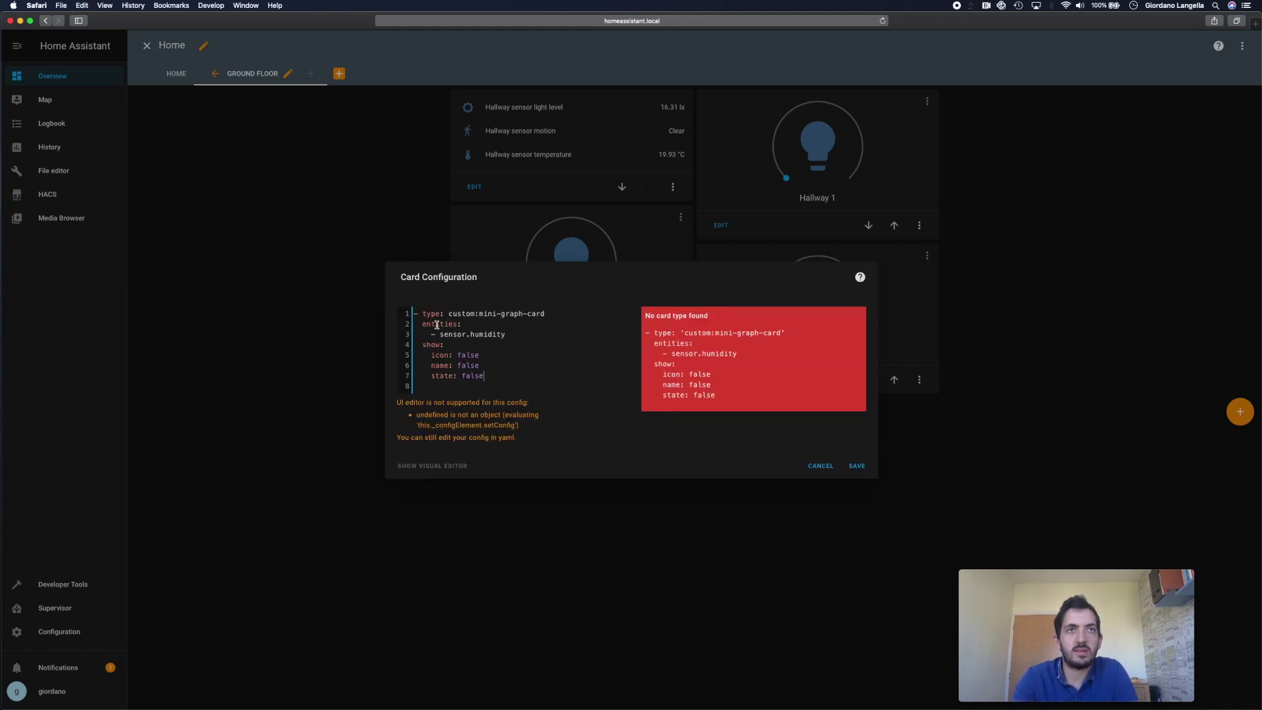
{"action": "double_click", "coordinate": [499, 334]}
{"action": "left_click", "coordinate": [493, 333]}
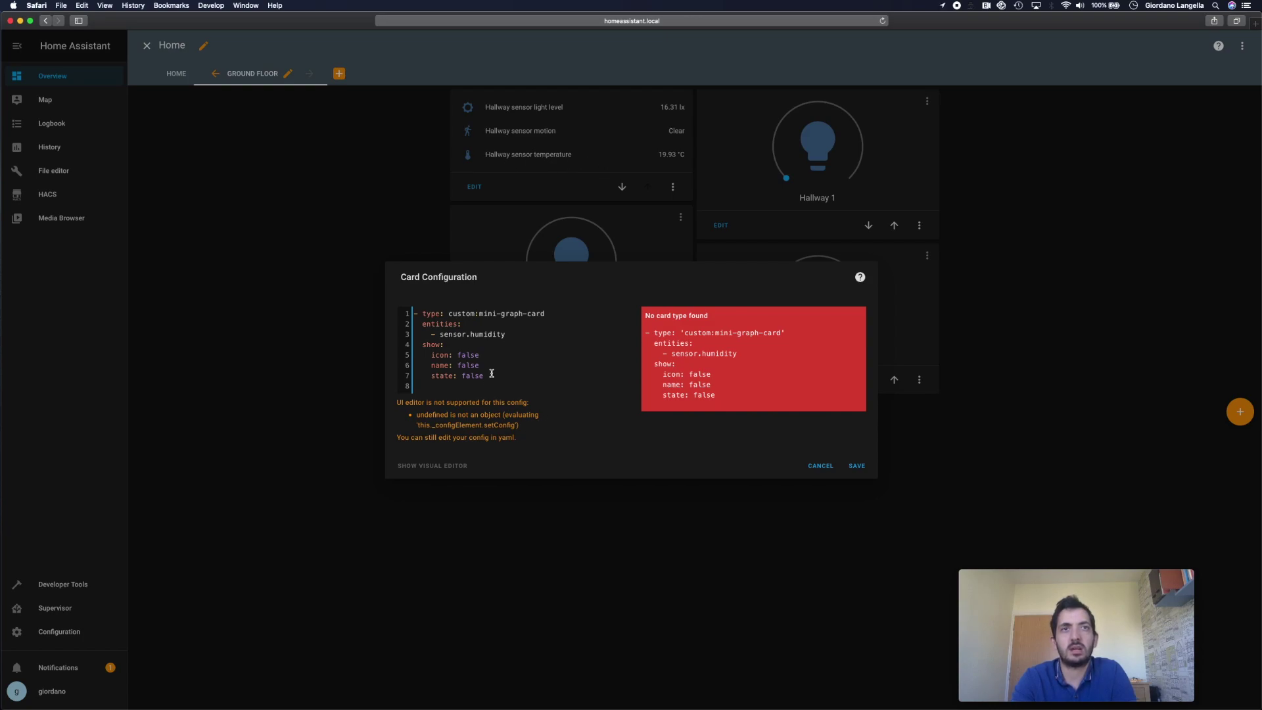
{"action": "left_click_drag", "start_coordinate": [499, 376], "coordinate": [399, 311]}
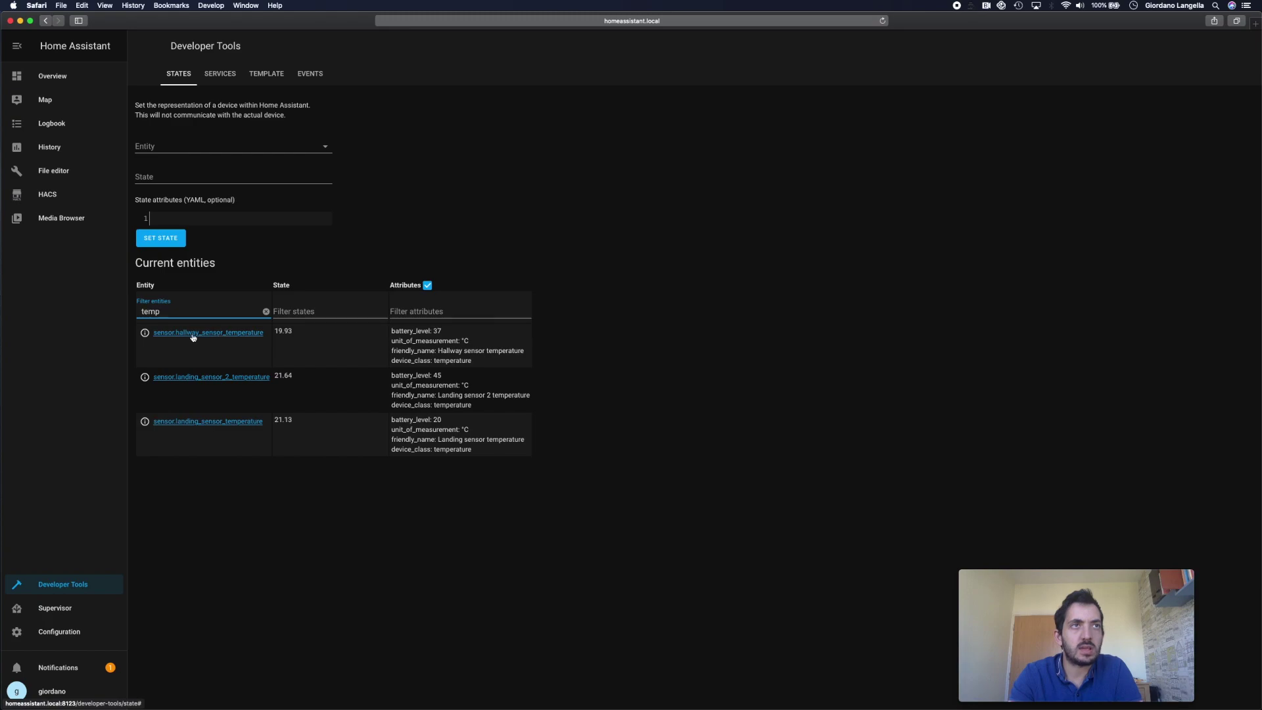
- Select the sensor.hallway_sensor_temperature entity ID in States, then return to the Overview dashboard
{"action": "left_click", "coordinate": [189, 336]}
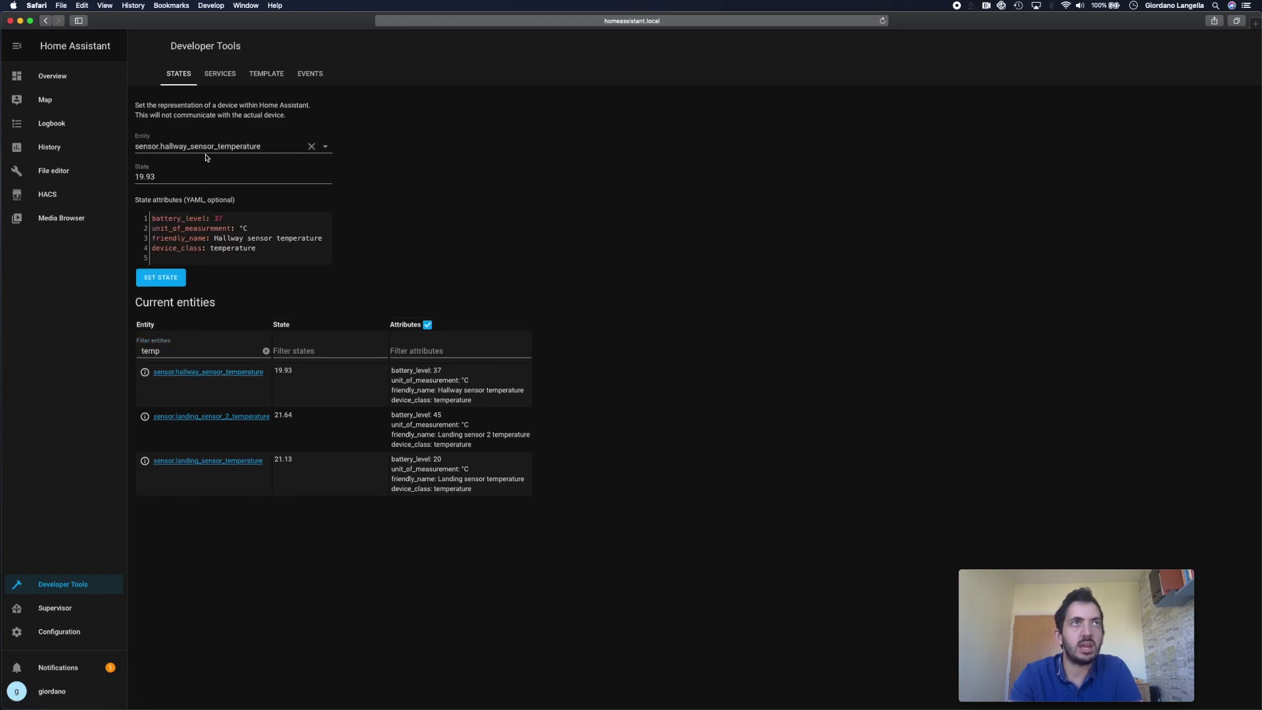
{"action": "left_click", "coordinate": [274, 145]}
{"action": "key", "text": "cmd+c"}
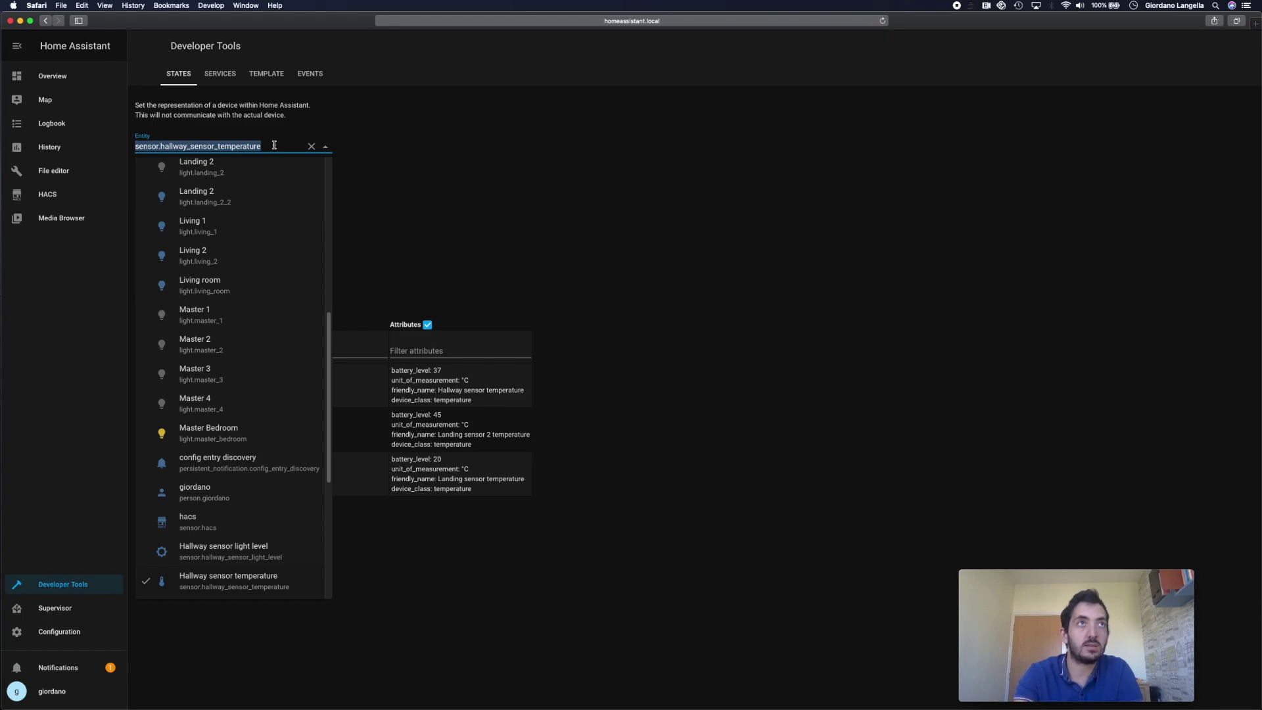
{"action": "left_click", "coordinate": [576, 169]}
{"action": "left_click", "coordinate": [78, 79]}
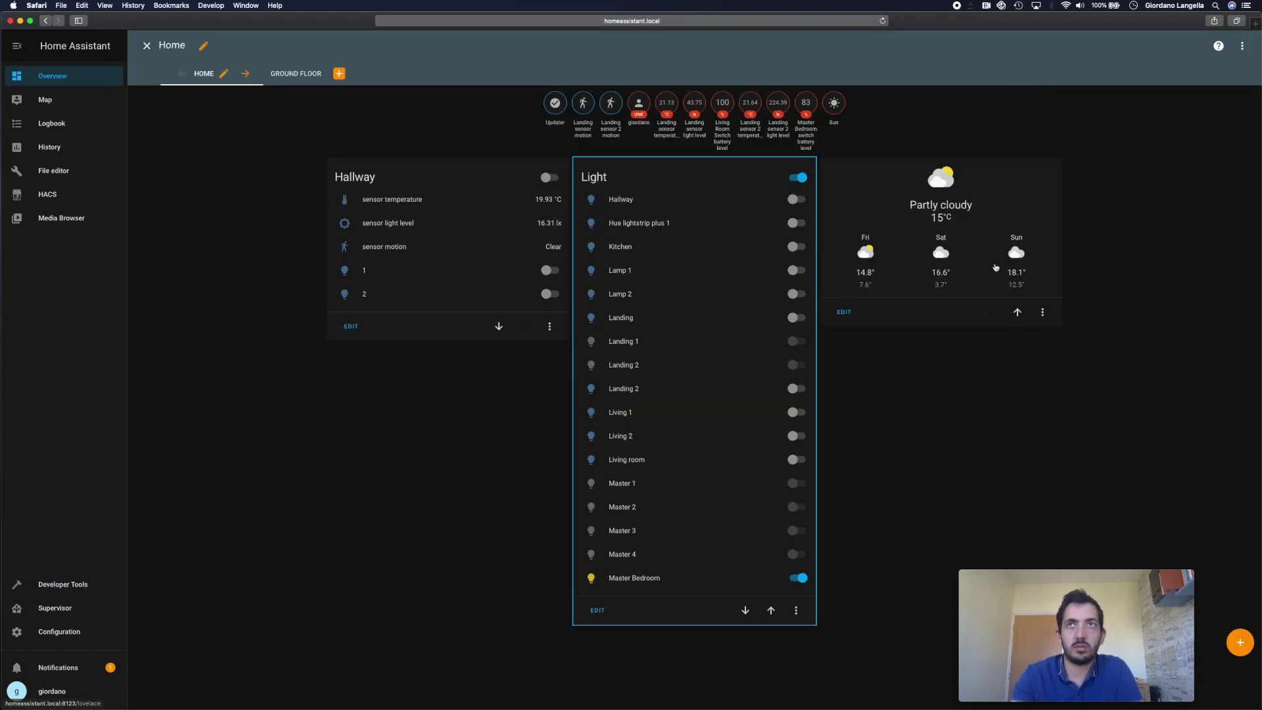
- Replace sensor.humidity with sensor.hallway_sensor_temperature in the Ground Floor card and save it
{"action": "left_click", "coordinate": [299, 77]}
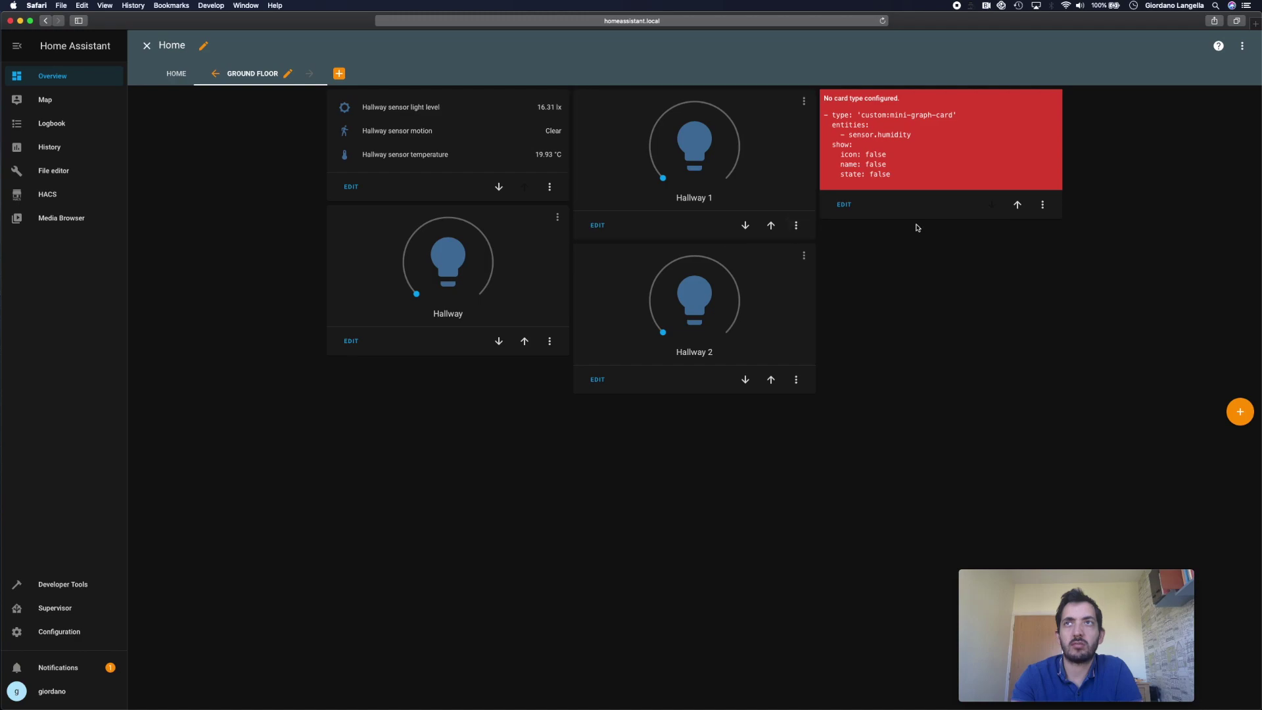
{"action": "left_click", "coordinate": [844, 205]}
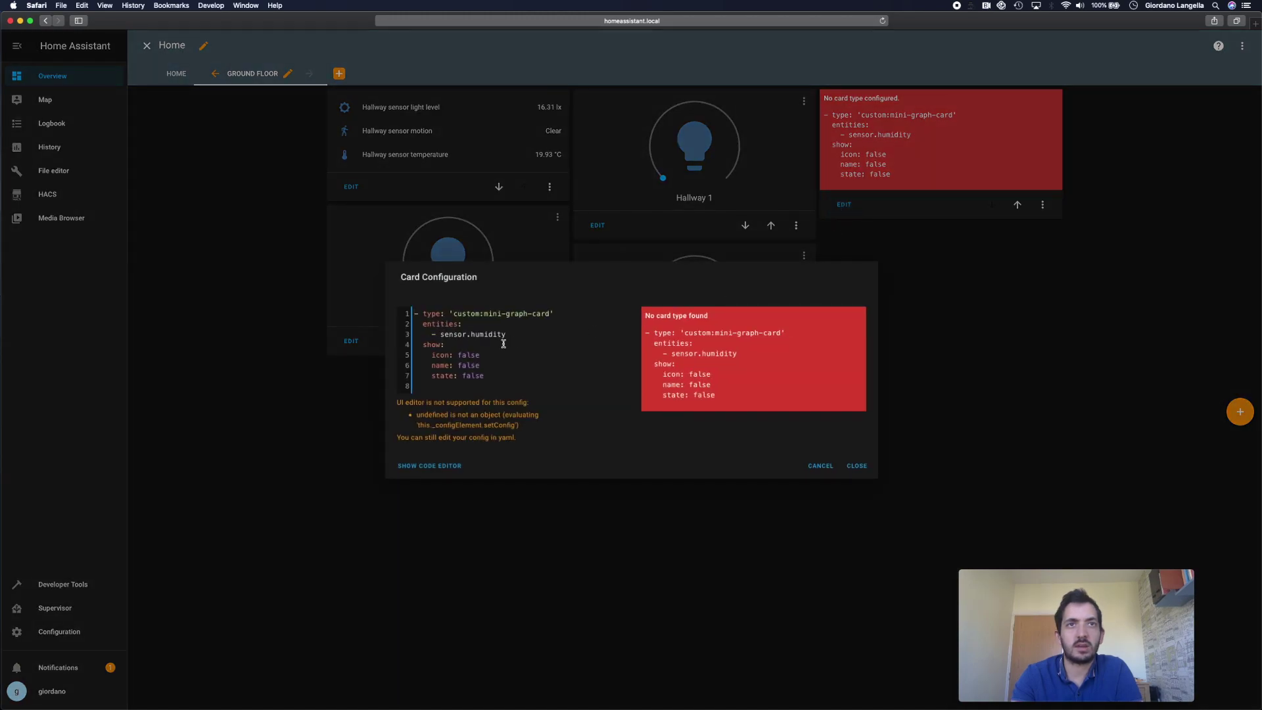
{"action": "left_click_drag", "start_coordinate": [439, 337], "coordinate": [524, 331]}
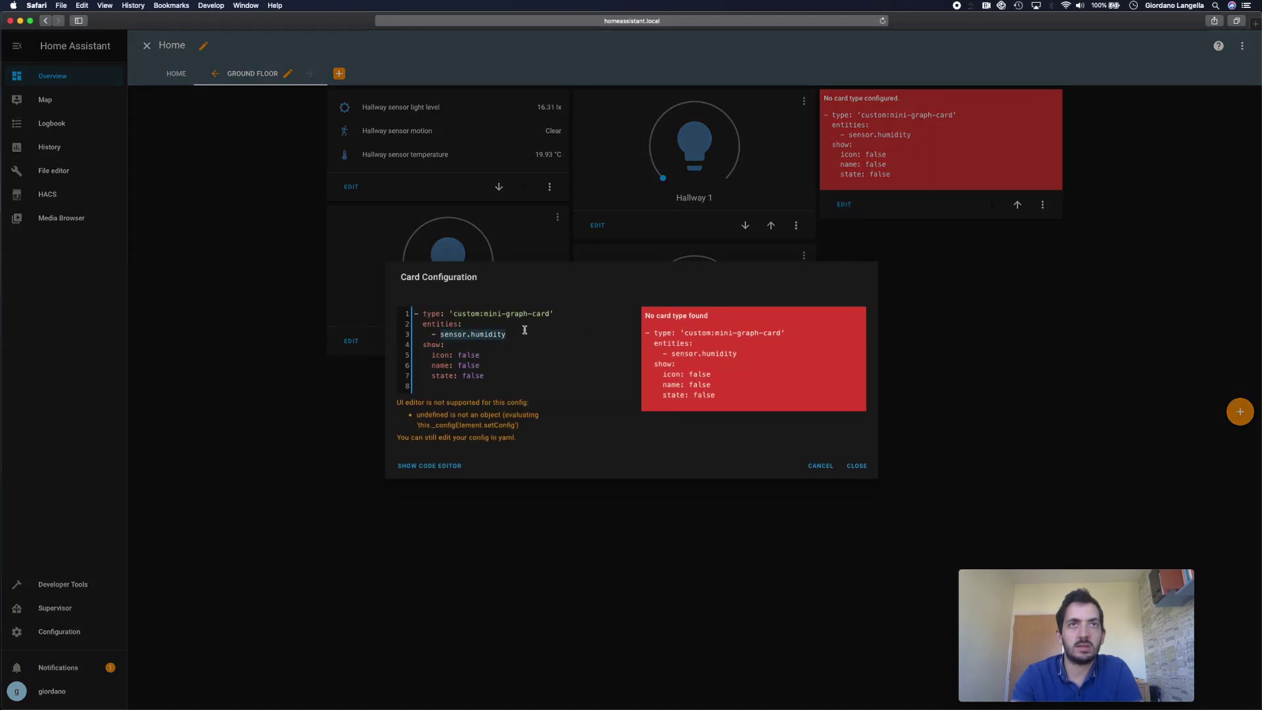
{"action": "key", "text": "cmd+v"}
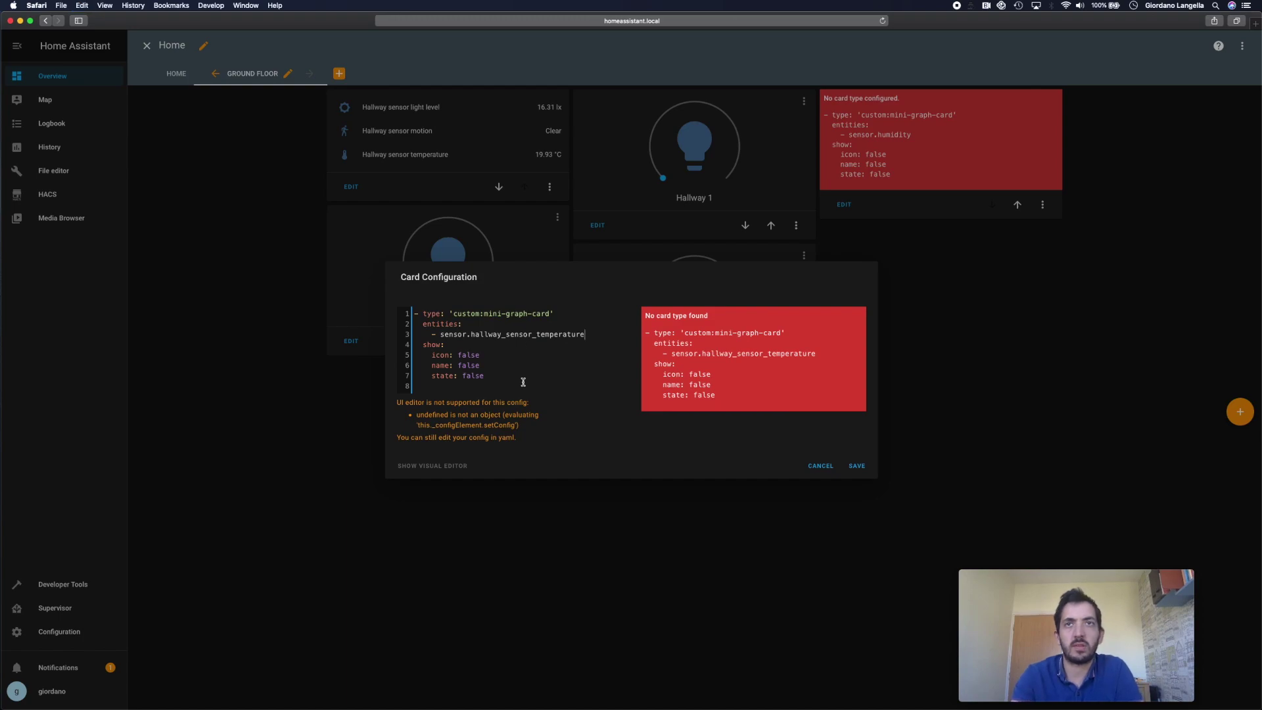
{"action": "left_click", "coordinate": [856, 465]}
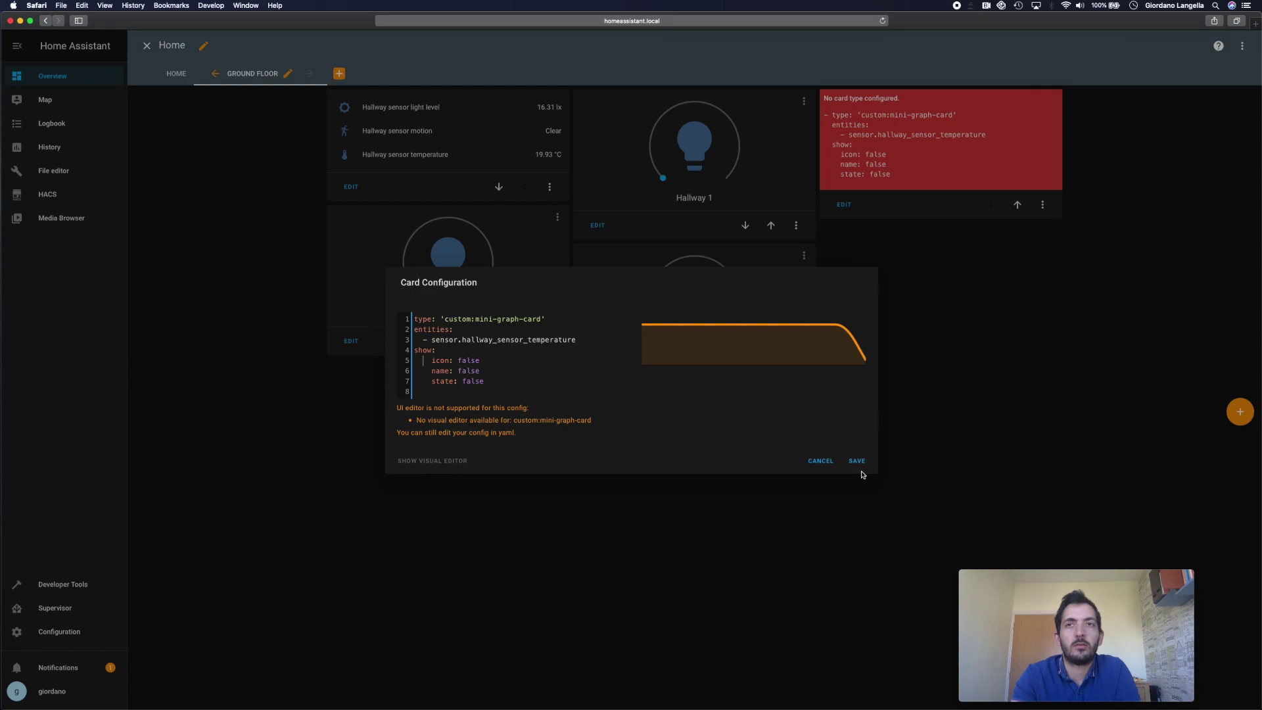
{"action": "left_click", "coordinate": [858, 462]}
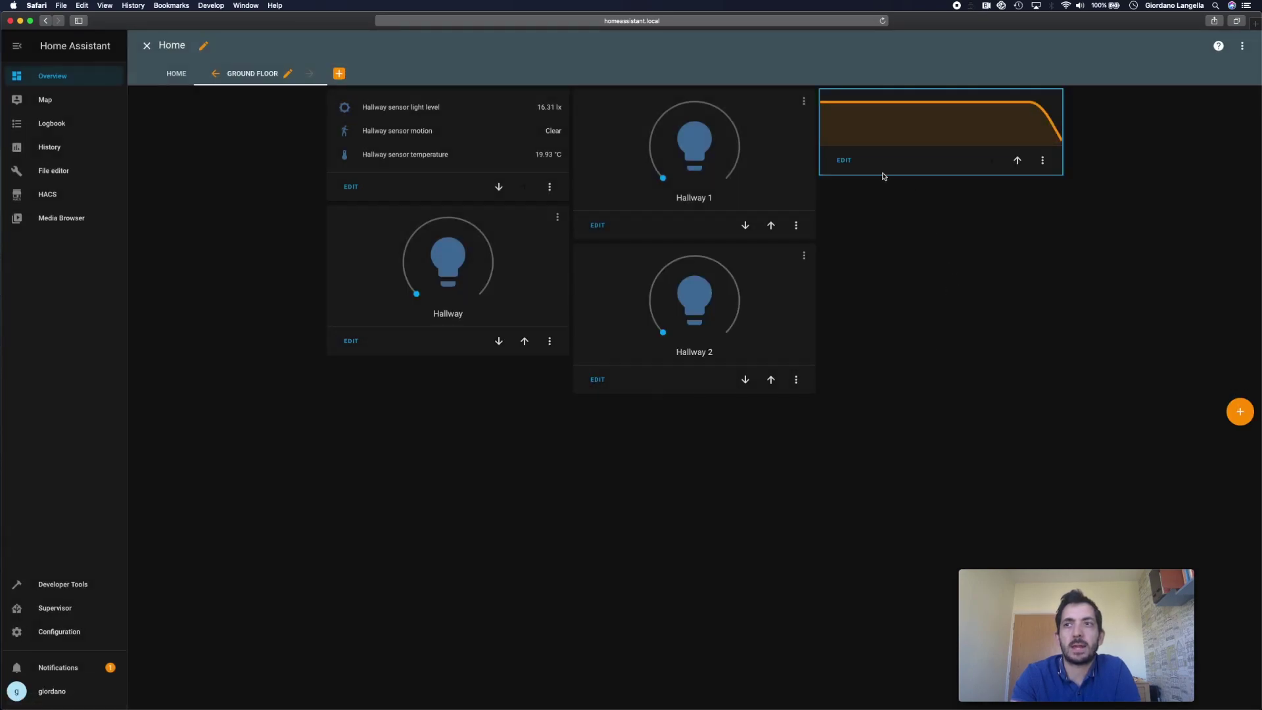
{"action": "left_click", "coordinate": [844, 161]}
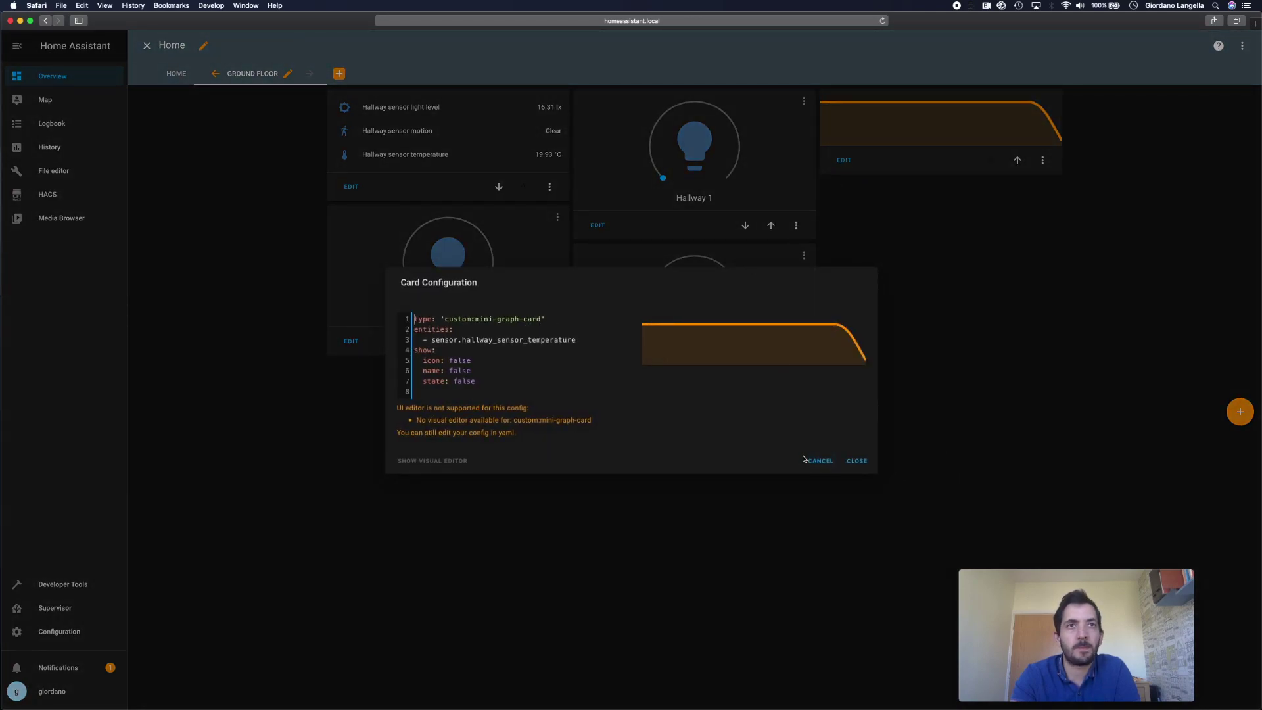
- Name the graph card 'Hallway Sensor Temperature' and close the editor
{"action": "type", "text": "Hallway Sensor Temperature"}
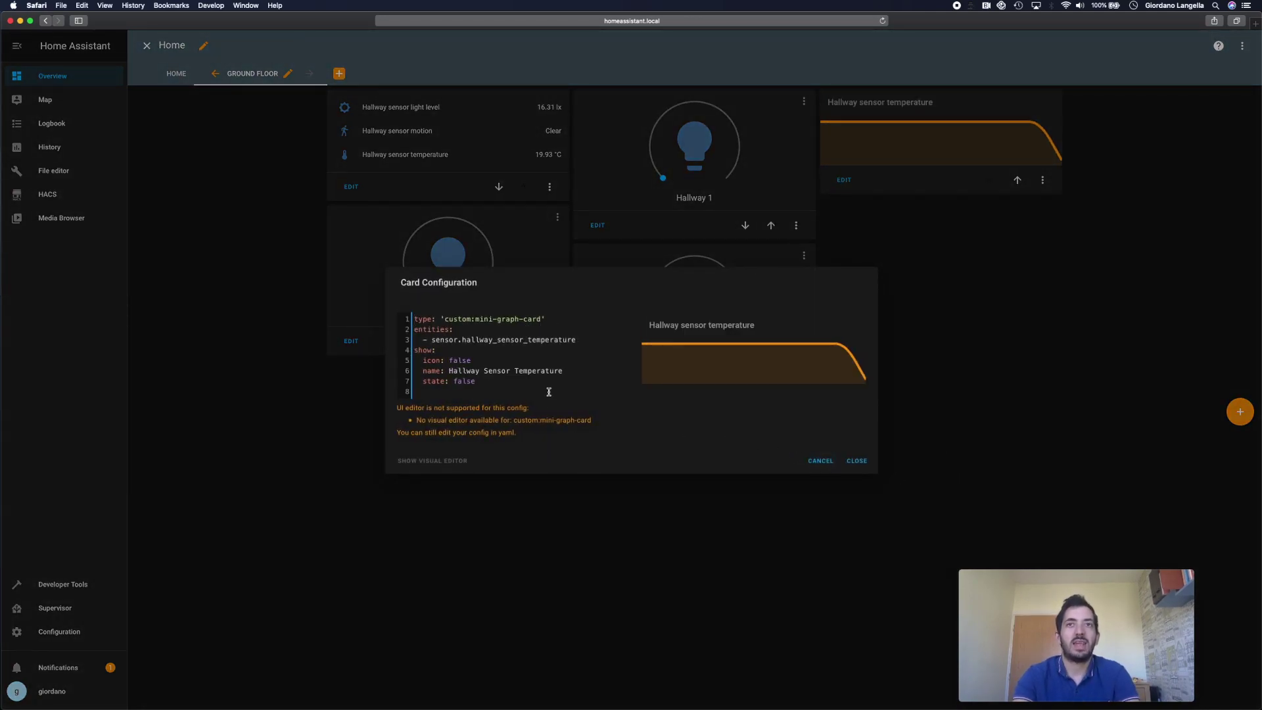
{"action": "left_click", "coordinate": [858, 461]}
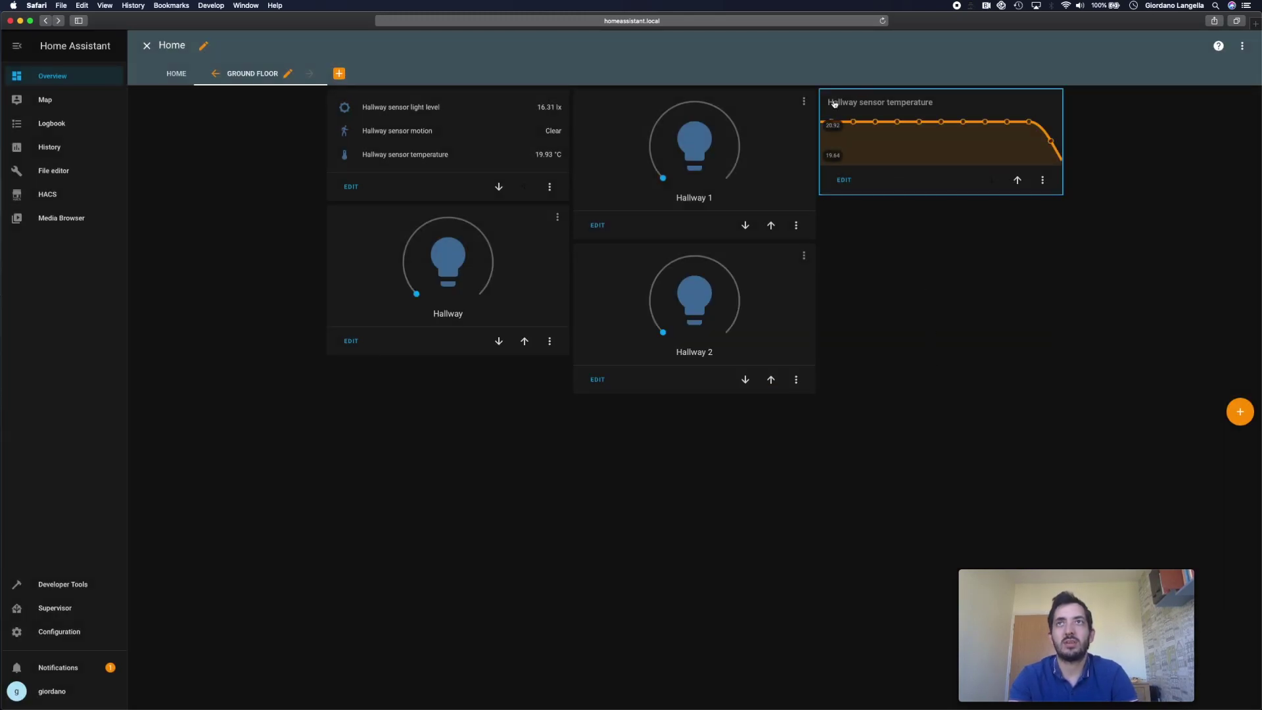